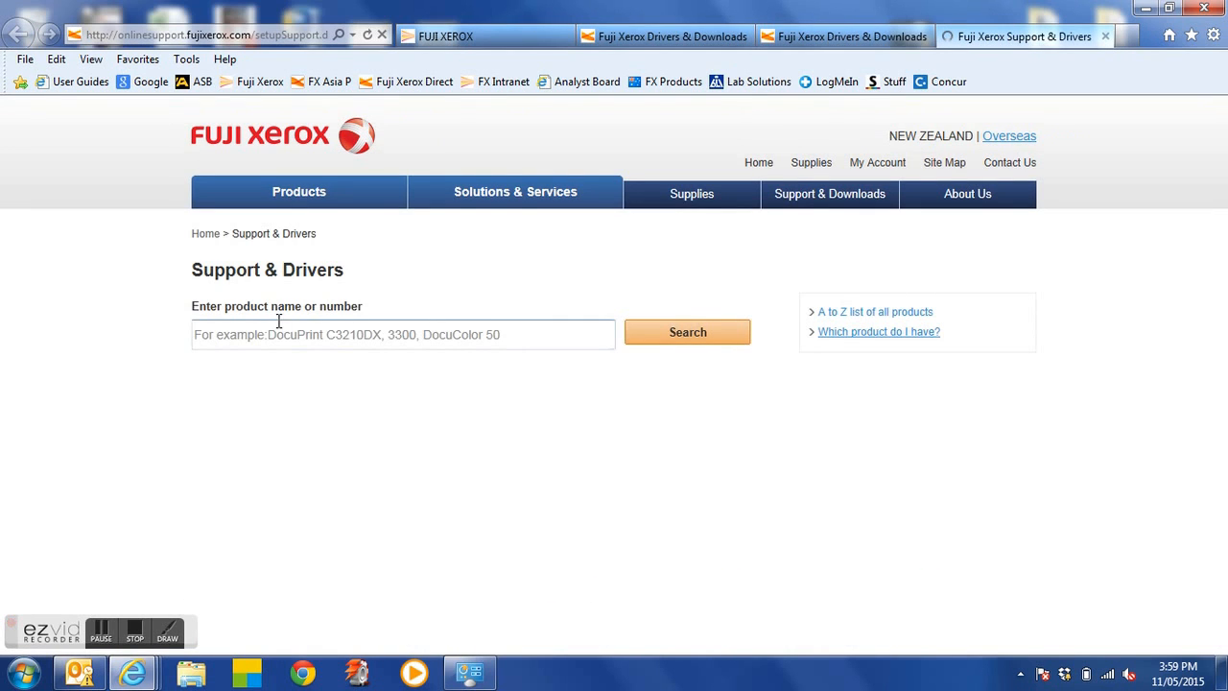
Search the support site for 4430 and pick ApeosPort-IV C4430 from the suggestions
left_click(268, 335)
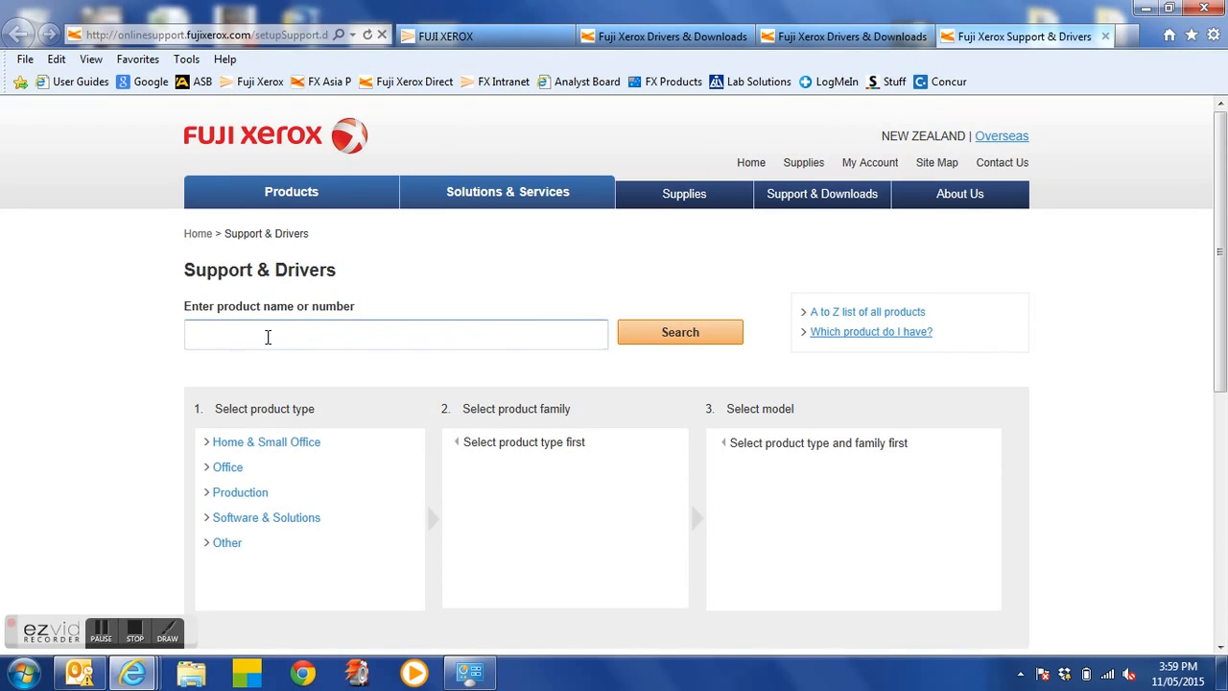
type("44")
type("30")
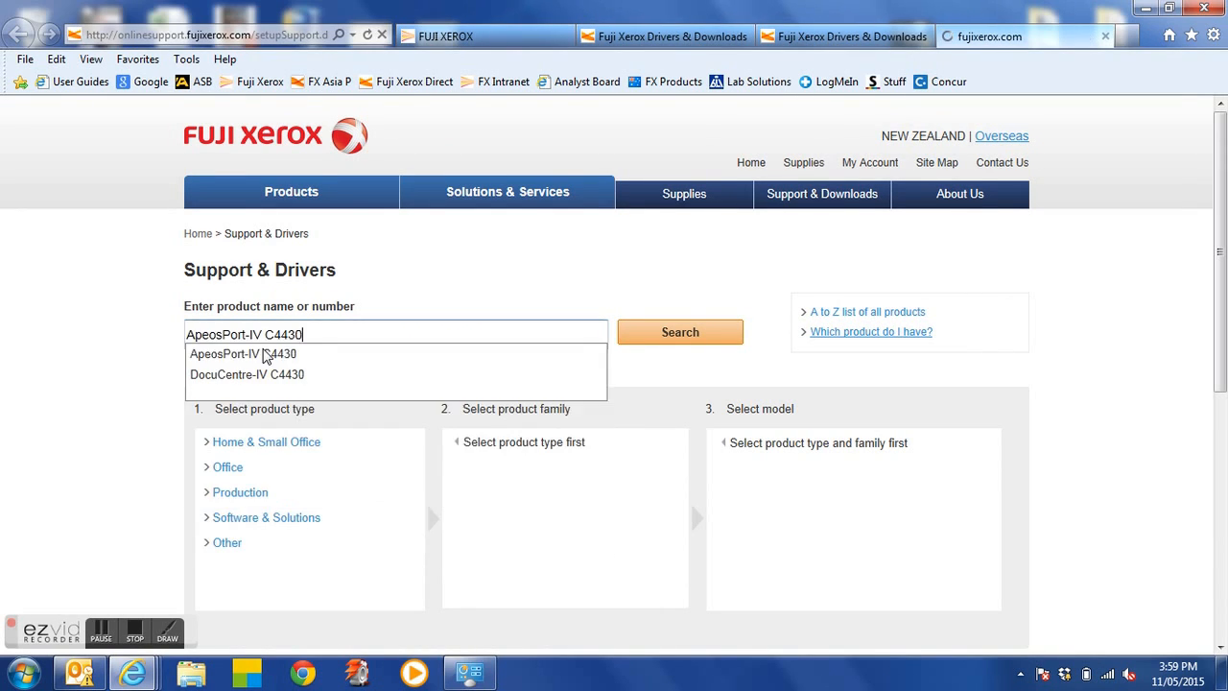
left_click(260, 353)
key("Return")
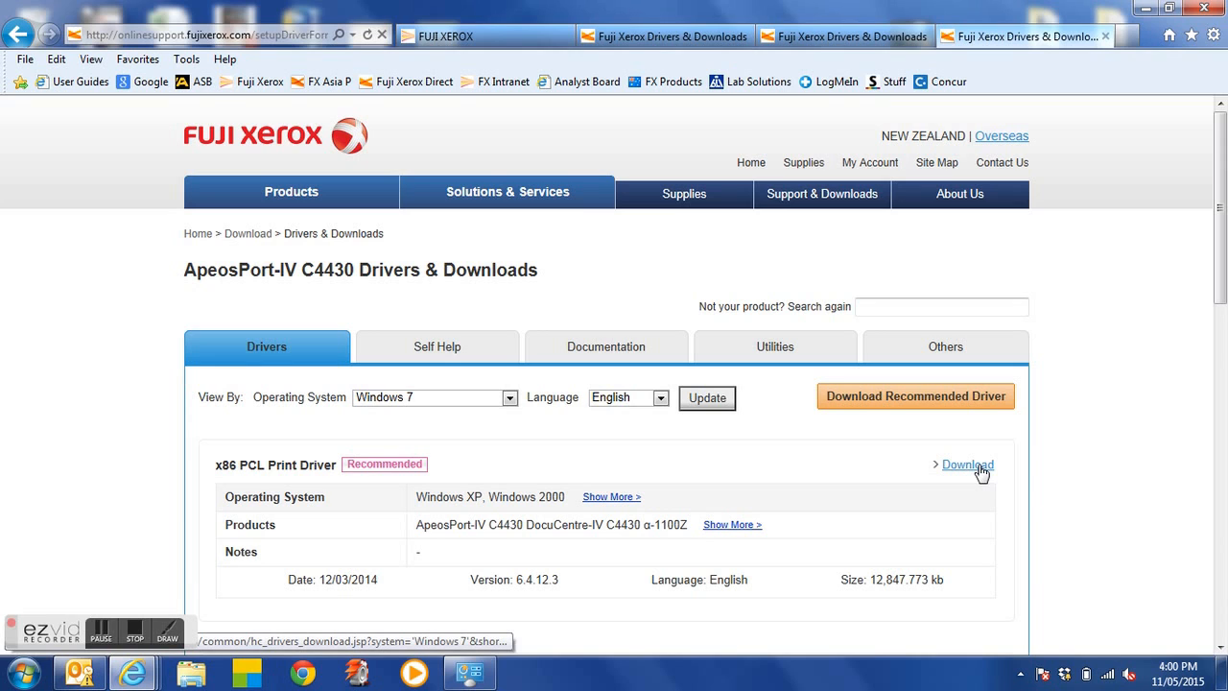
From the Start menu, reach Devices and Printers and begin adding a local printer
left_click(23, 673)
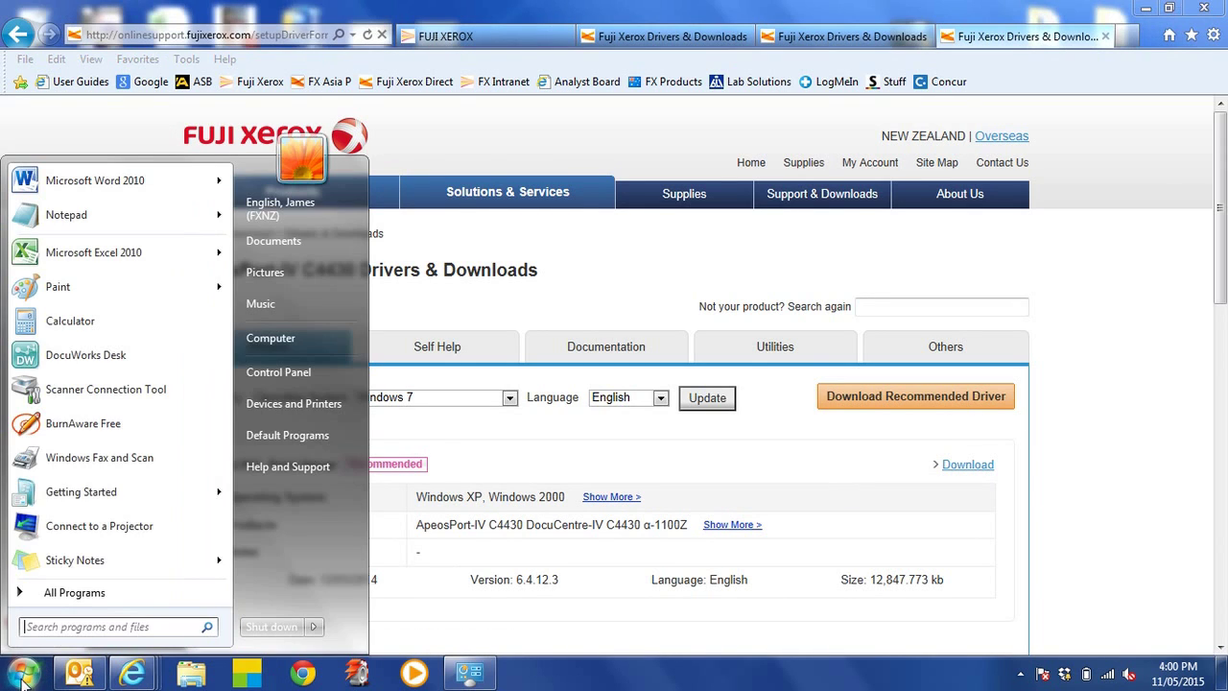
left_click(291, 408)
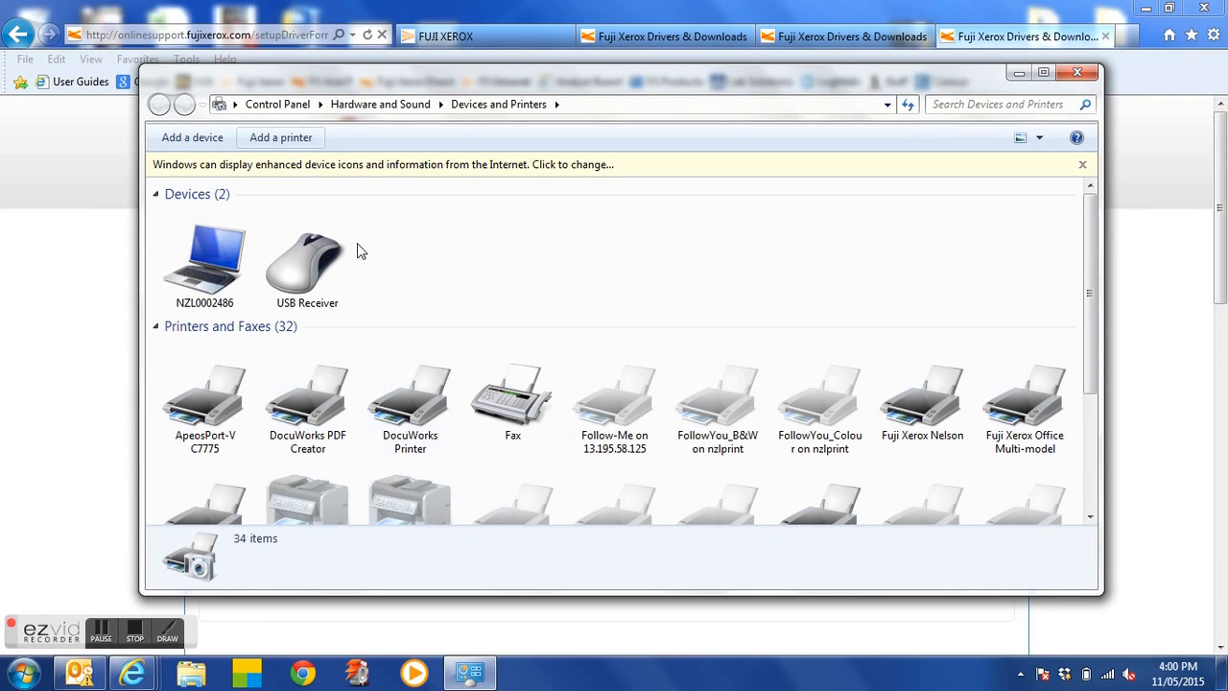
left_click(281, 137)
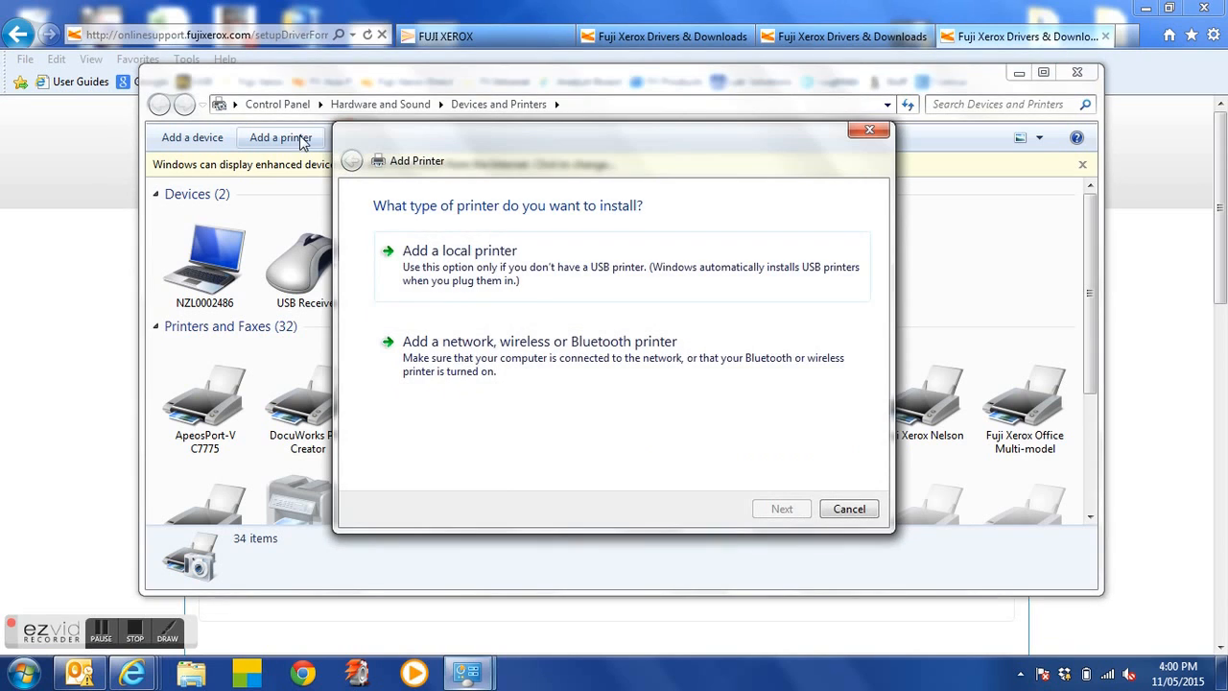
left_click(515, 280)
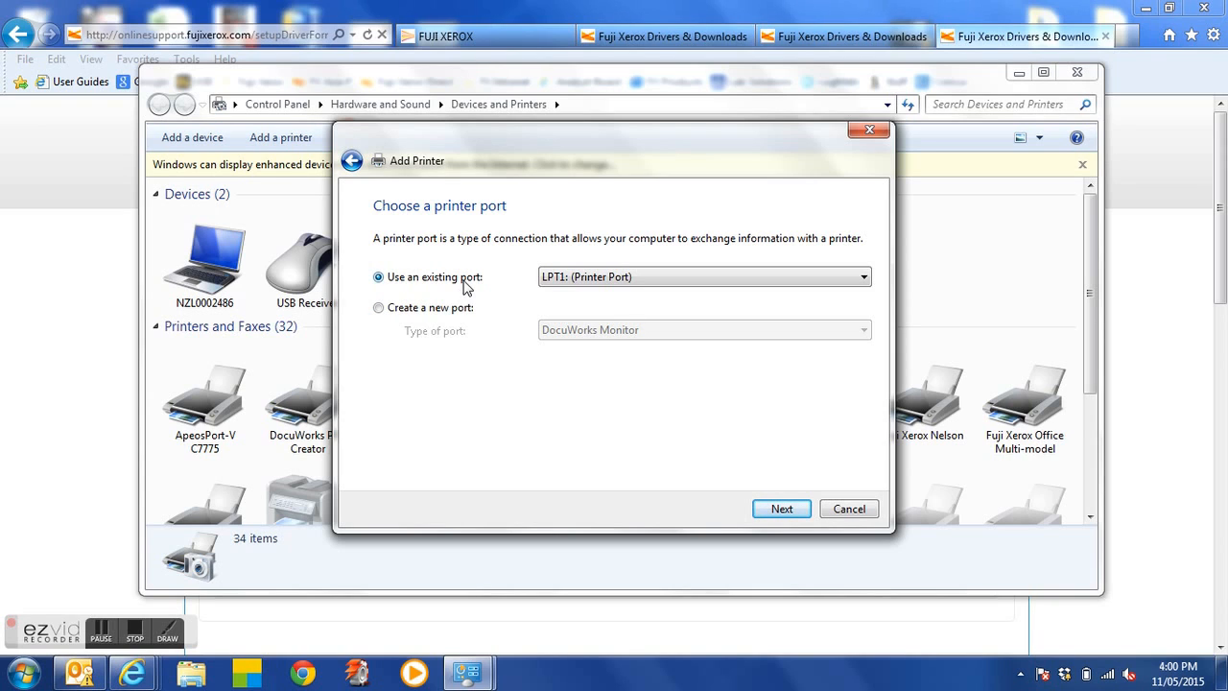
Choose to create a new port of type Standard TCP/IP Port and continue
left_click(436, 309)
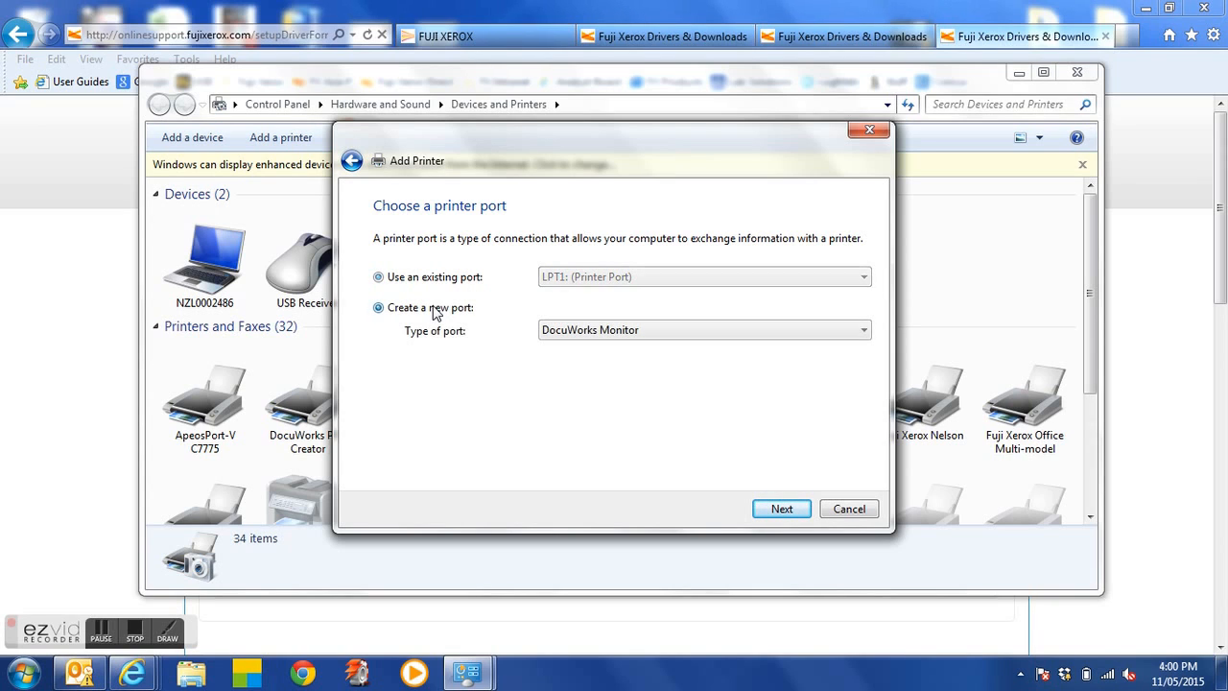
left_click(576, 330)
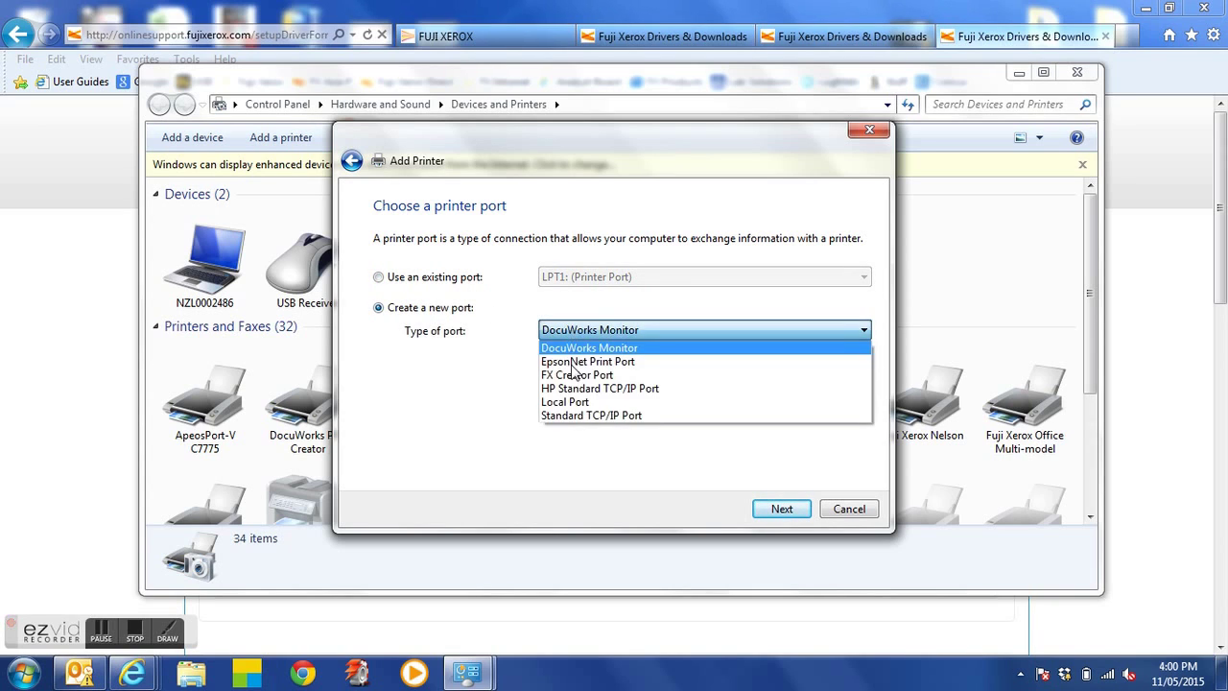
left_click(591, 415)
left_click(780, 509)
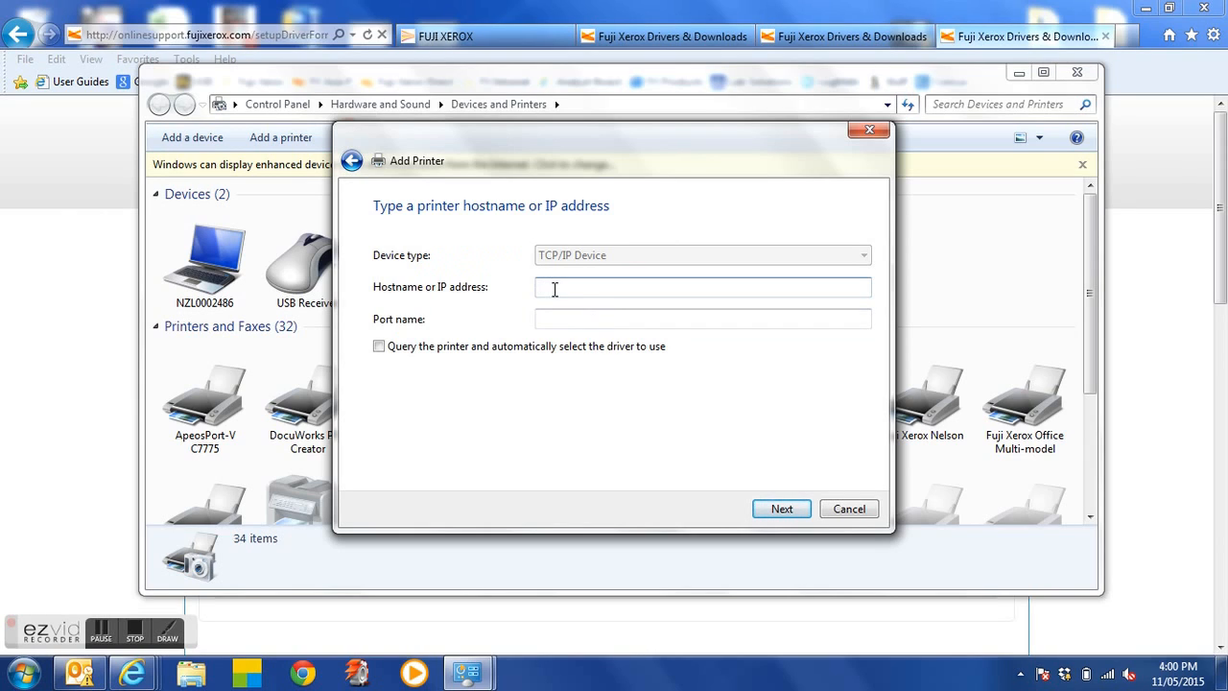
type("192")
type(".168")
type(".1.131")
Continue past the address step with the printer at 192.168.1.131
left_click(782, 509)
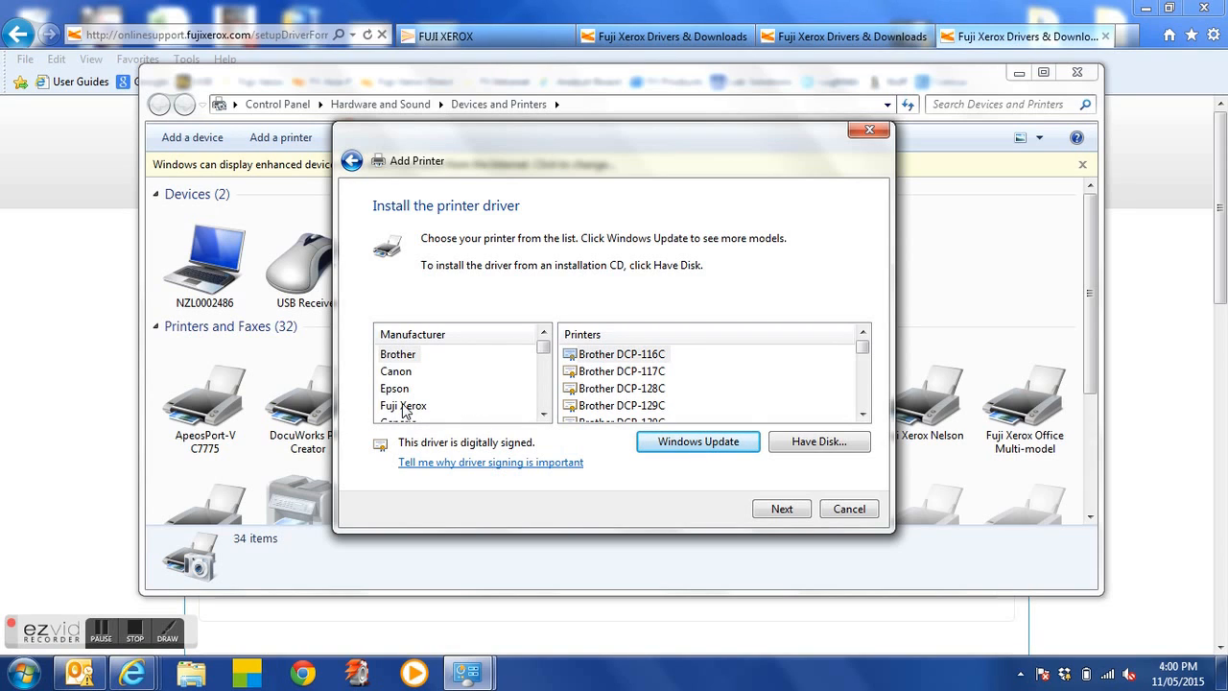
Use Have Disk and browse into Desktop's C4430 driver folder down to cswnd\PCL\Win2000_XP
left_click(813, 447)
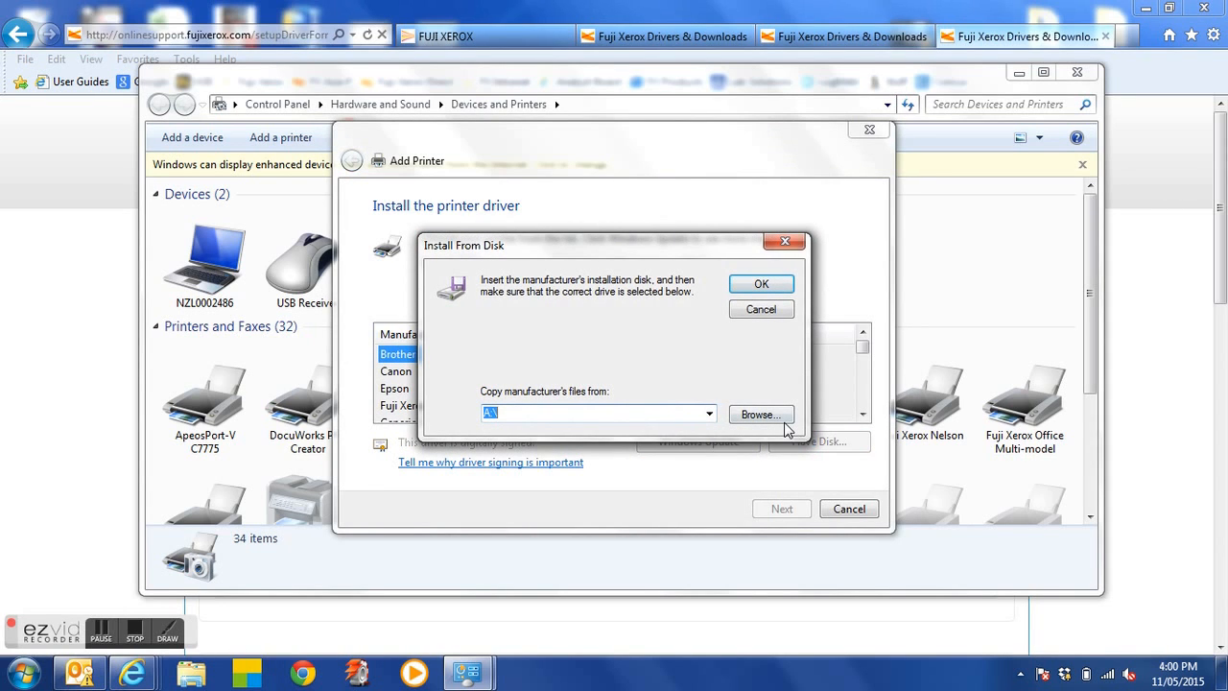
left_click(775, 419)
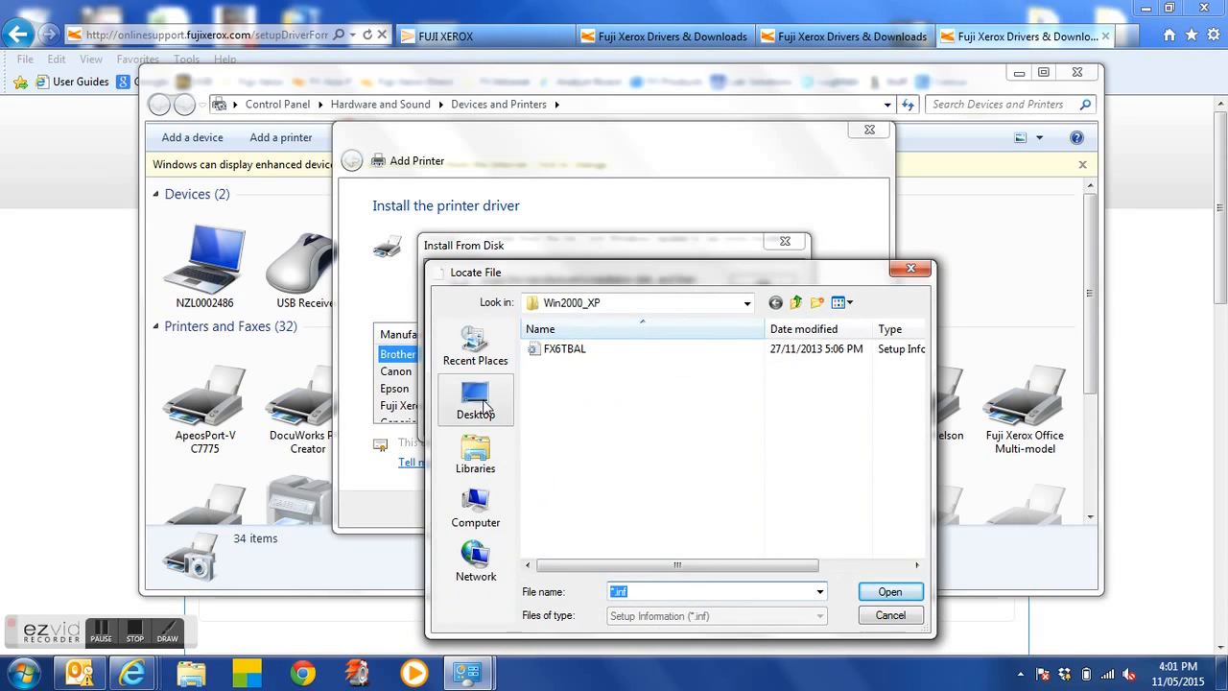
left_click(476, 400)
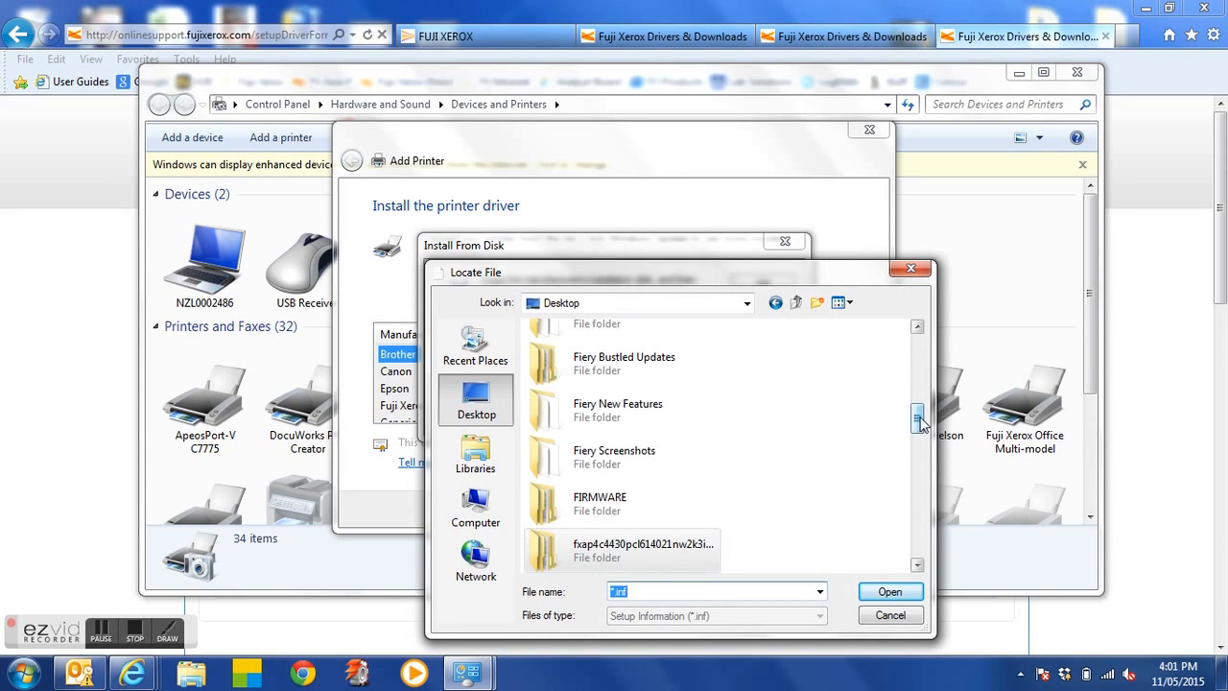
left_click_drag(913, 423, 916, 432)
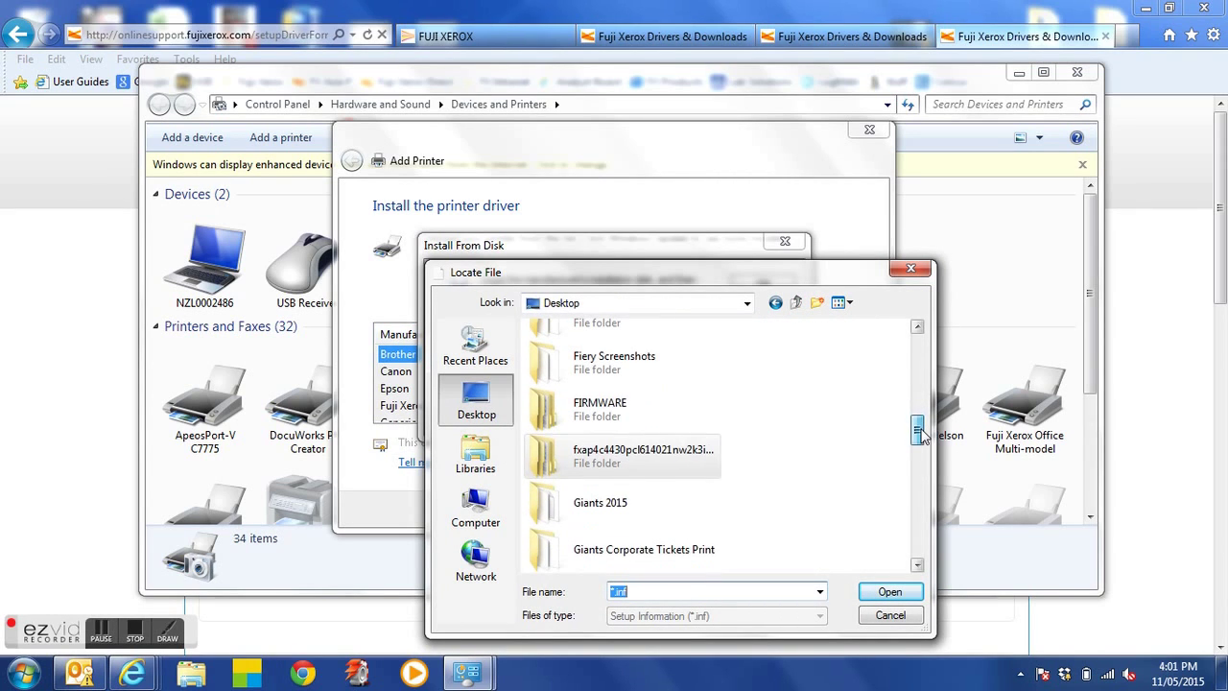
double_click(676, 454)
double_click(562, 365)
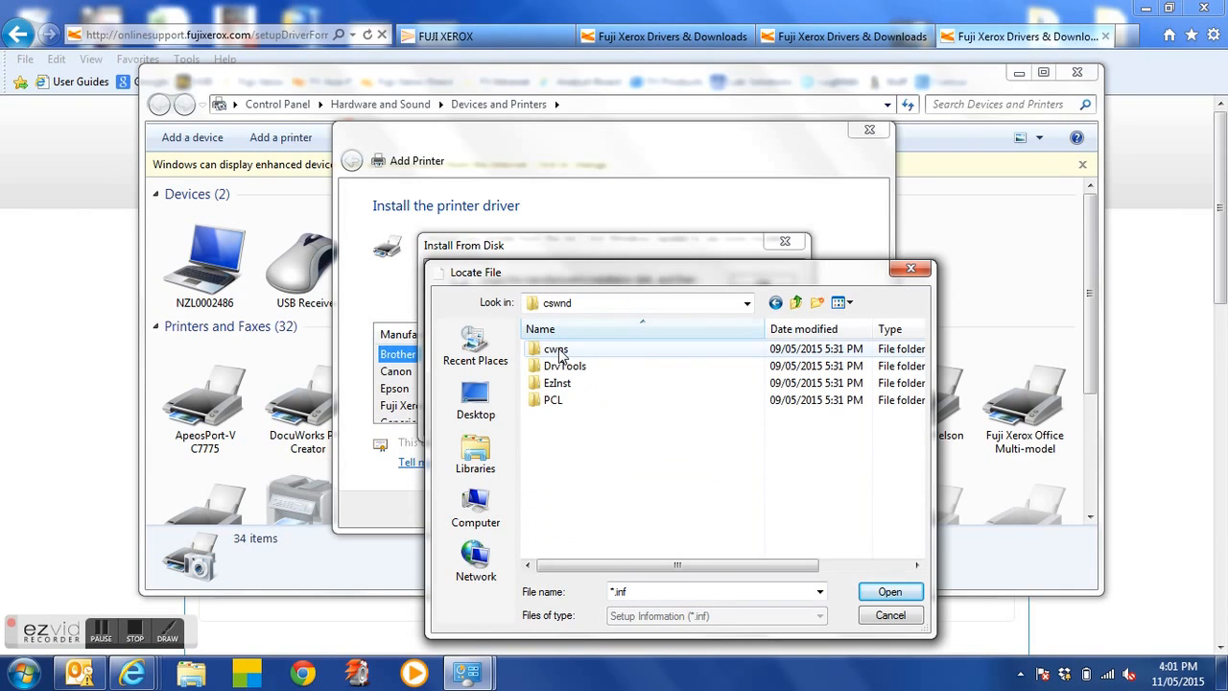
double_click(562, 400)
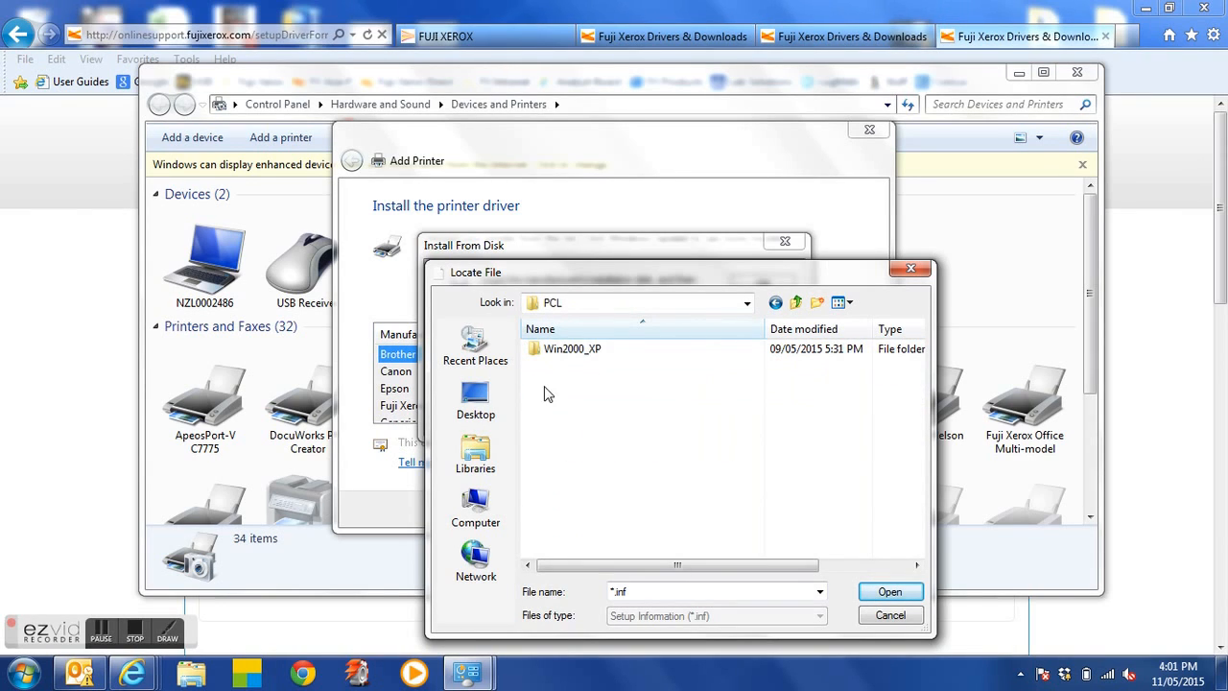
double_click(572, 350)
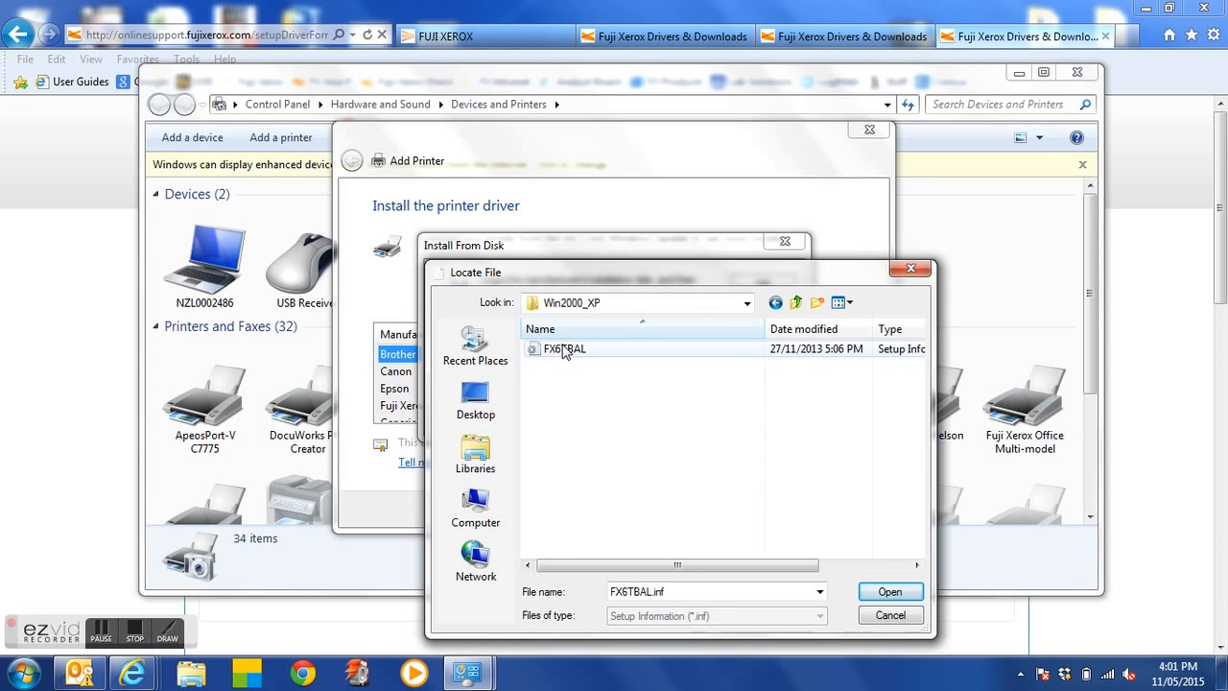
Load FX6TBAL.inf and choose the FX ApeosPort-IV C4430 PCL 6 driver model
left_click(564, 349)
left_click(891, 592)
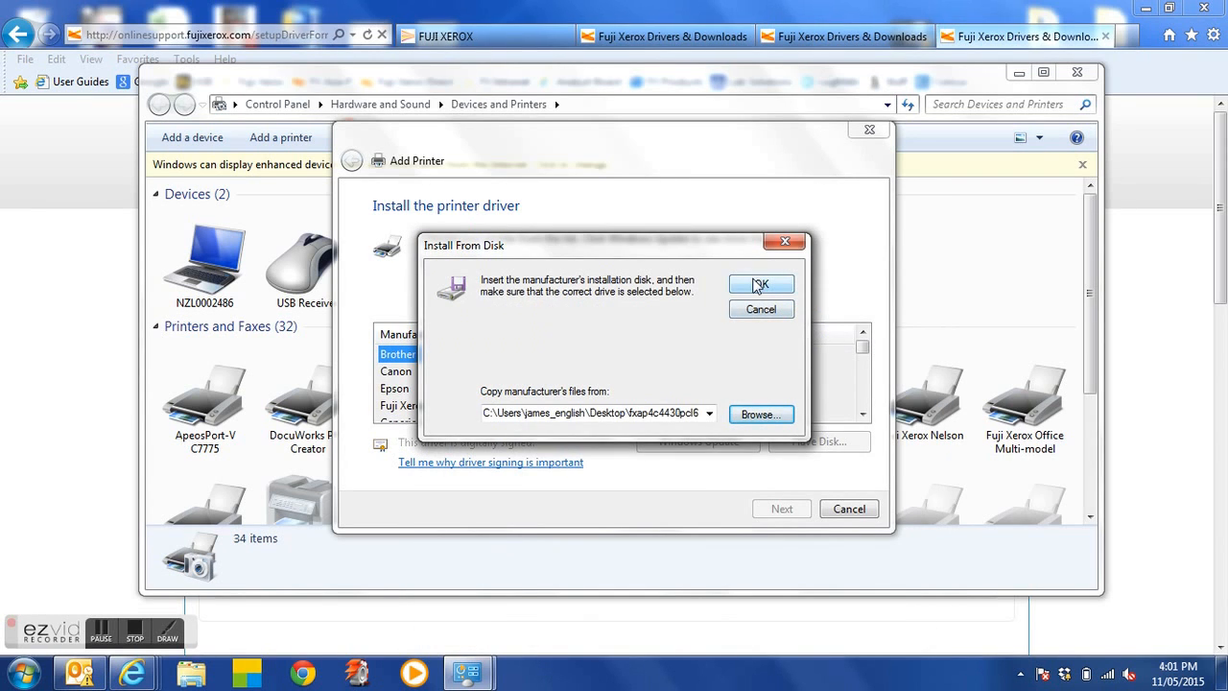
left_click(759, 285)
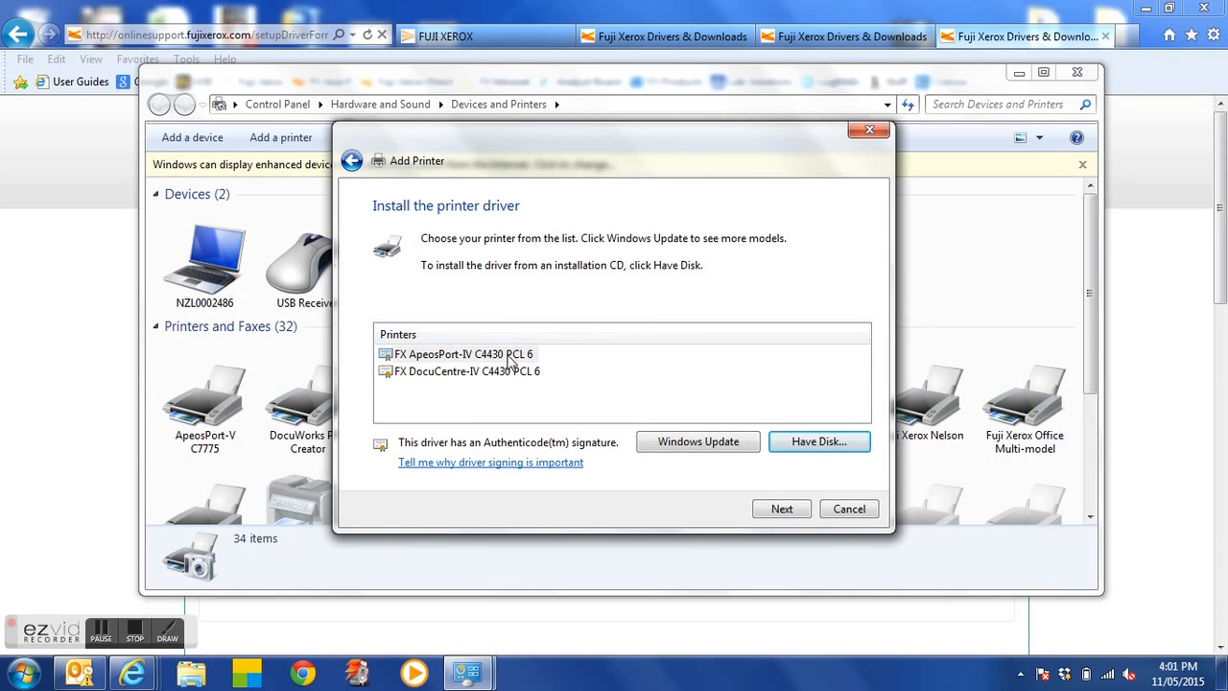
left_click(505, 355)
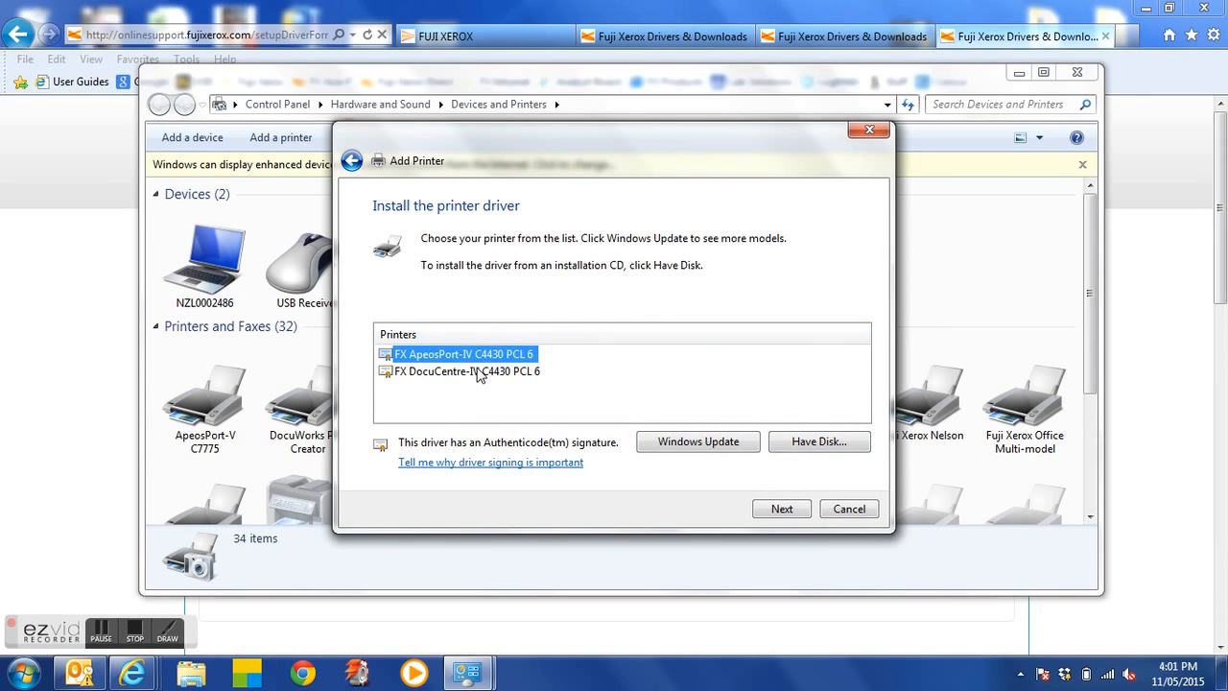
left_click(780, 509)
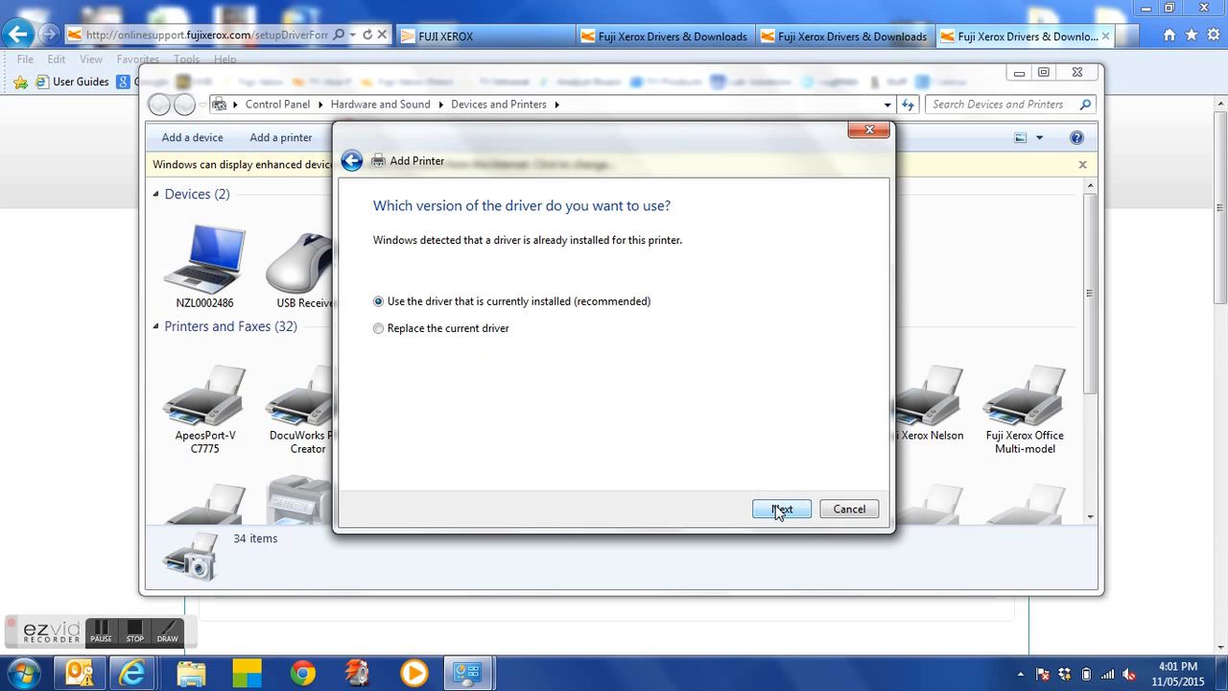
Trim the printer name to 'FX ApeosPort-IV C4430 PCL' and install it
left_click(780, 509)
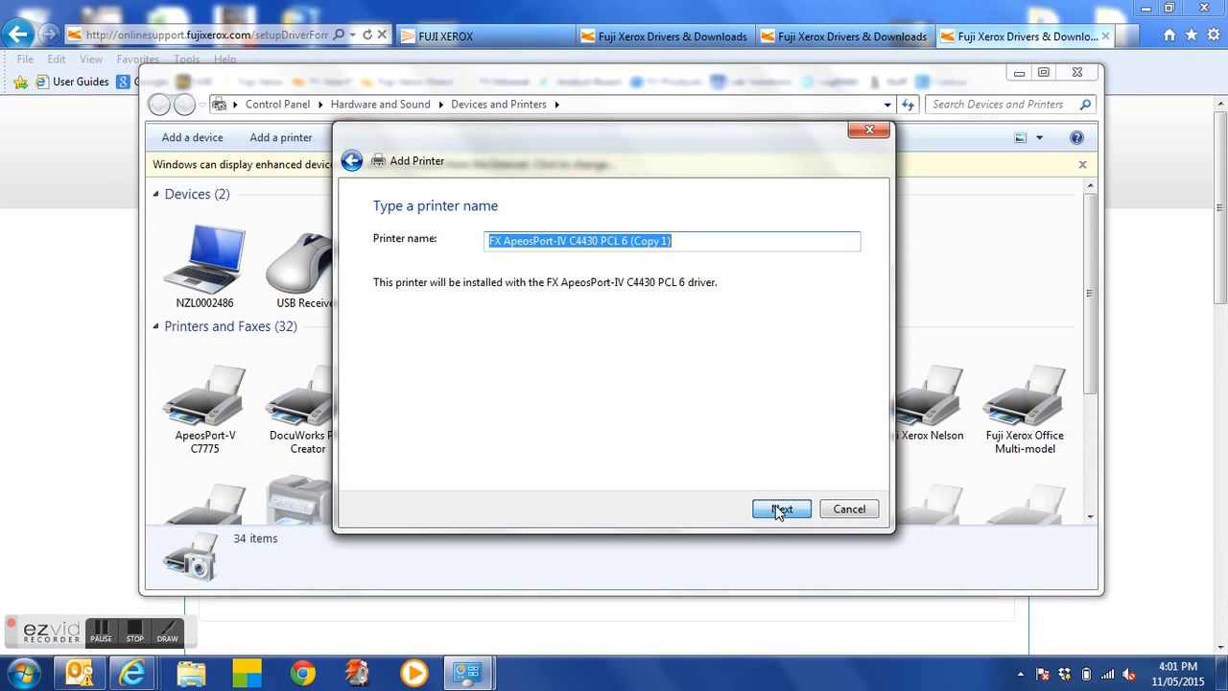
left_click(679, 241)
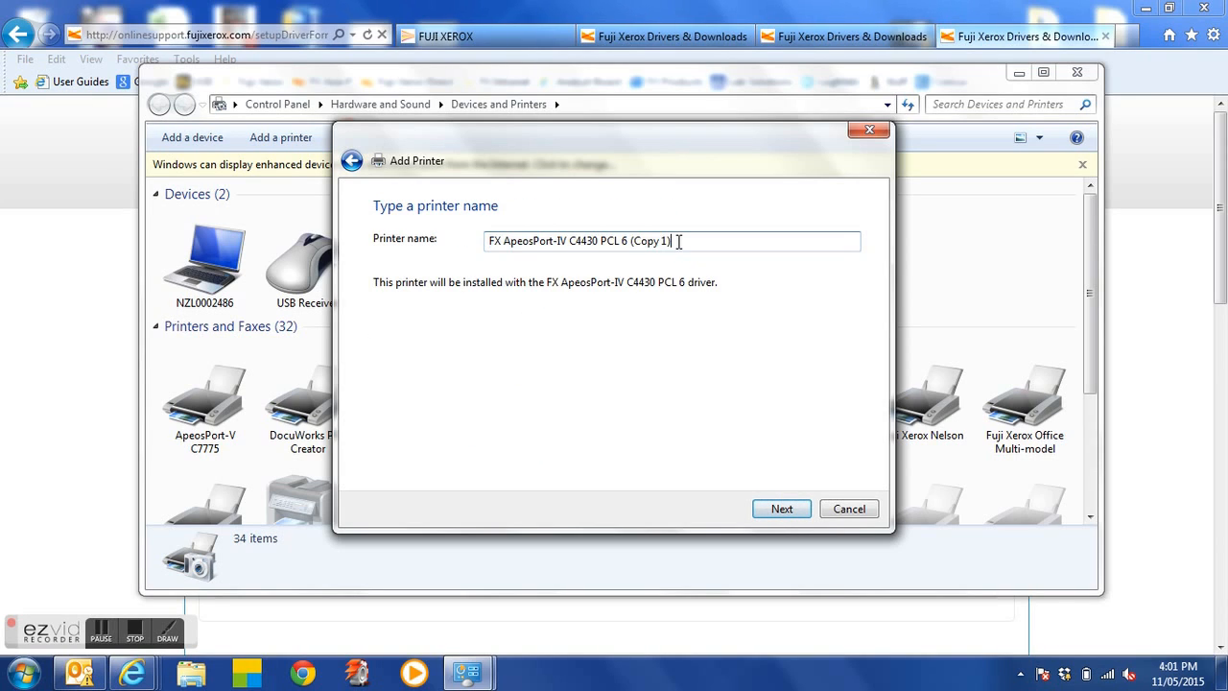
key("BackSpace")
key("BackSpace")
key("BackSpace")
key("BackSpace")
key("BackSpace")
key("BackSpace")
key("BackSpace")
key("BackSpace")
key("BackSpace")
left_click_drag(643, 238, 598, 269)
left_click(633, 241)
left_click(783, 509)
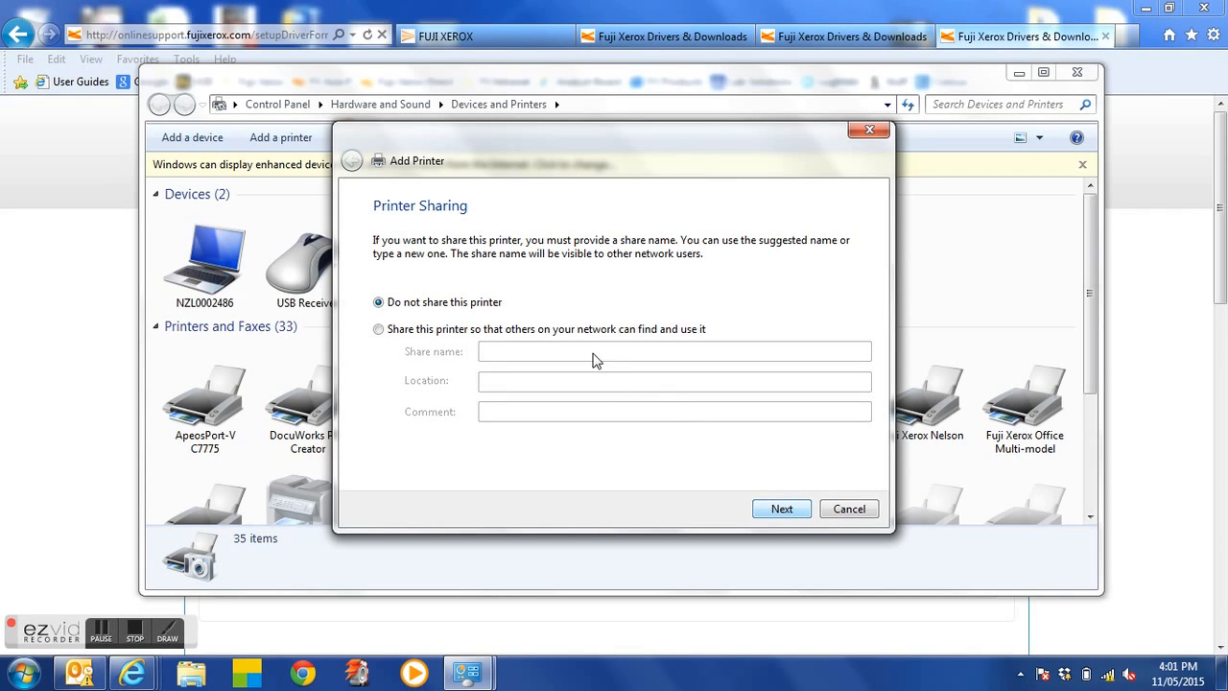
Finish the wizard without sharing and select the new FX ApeosPort-IV C4430 PCL icon
left_click(789, 507)
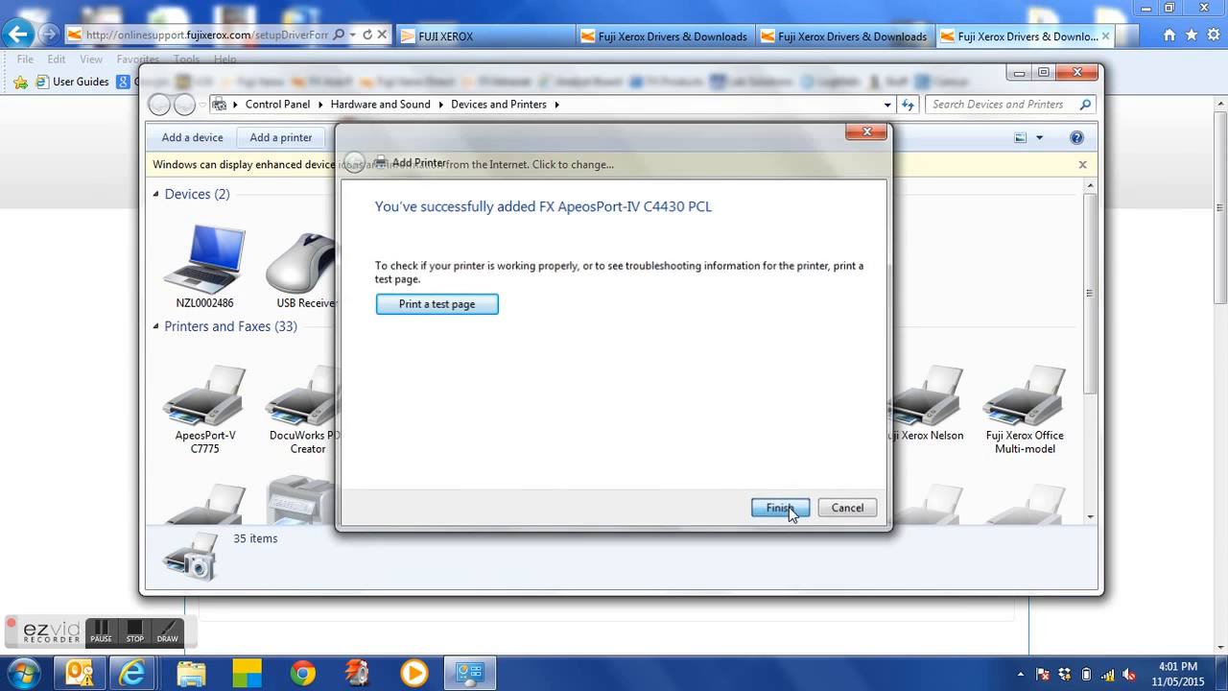
left_click(789, 511)
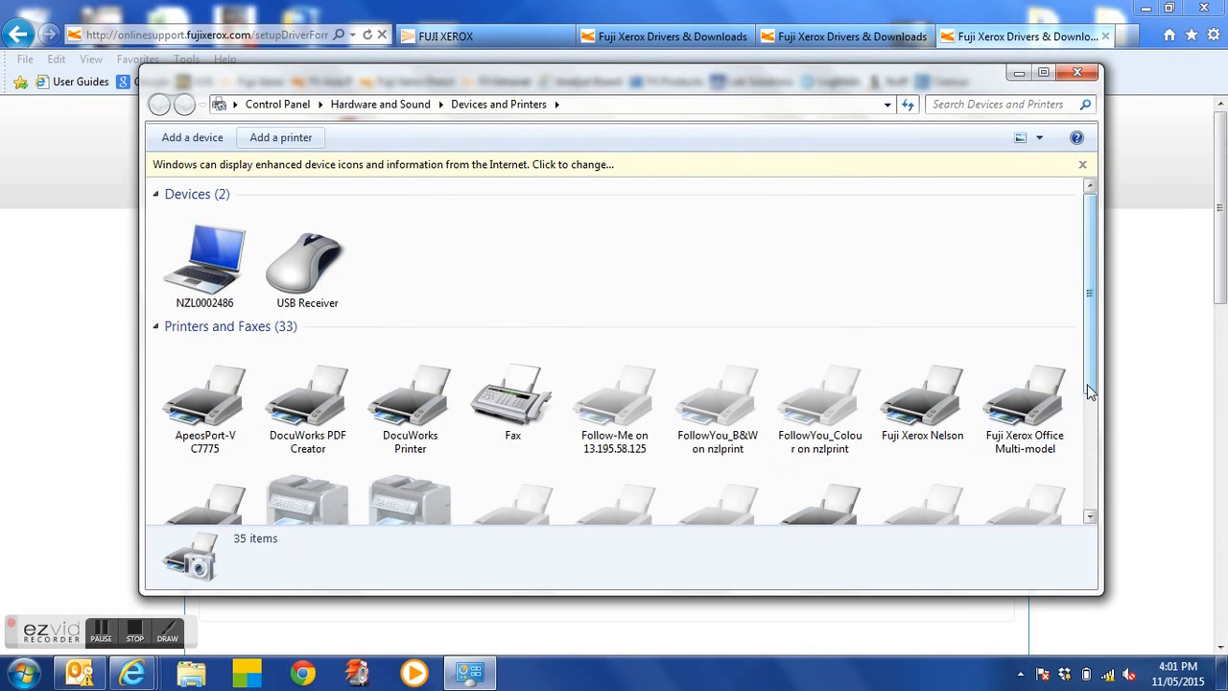
left_click_drag(1091, 392, 1091, 506)
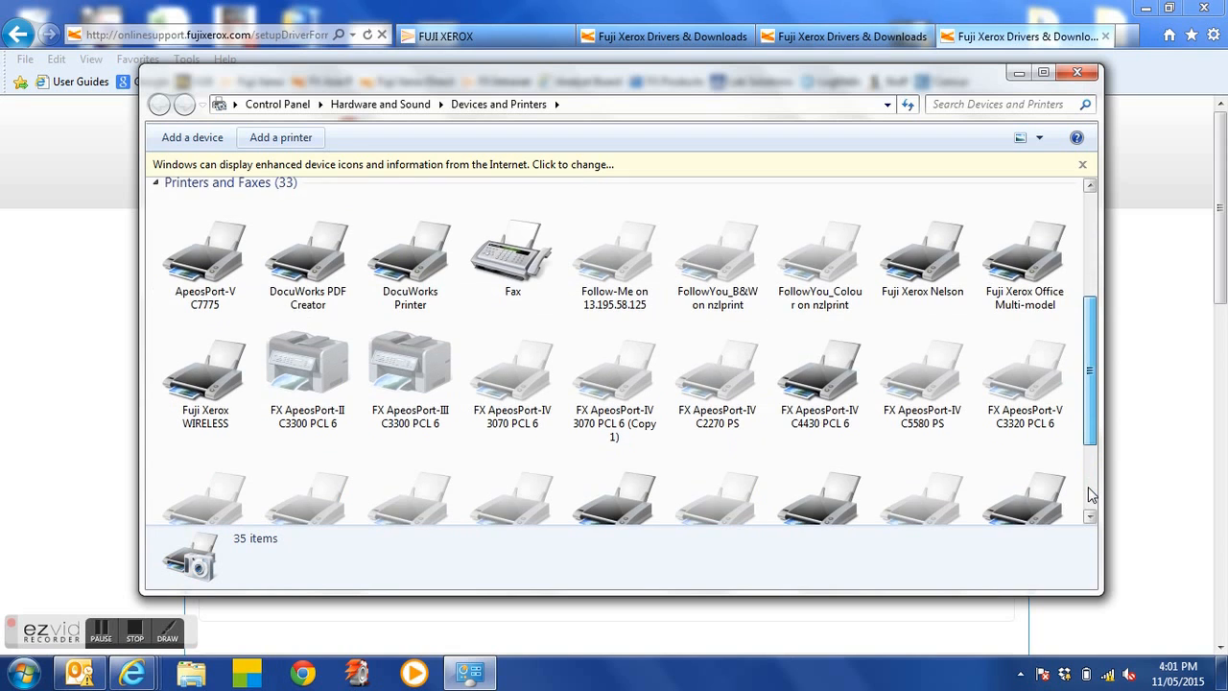
left_click_drag(1091, 379, 1091, 523)
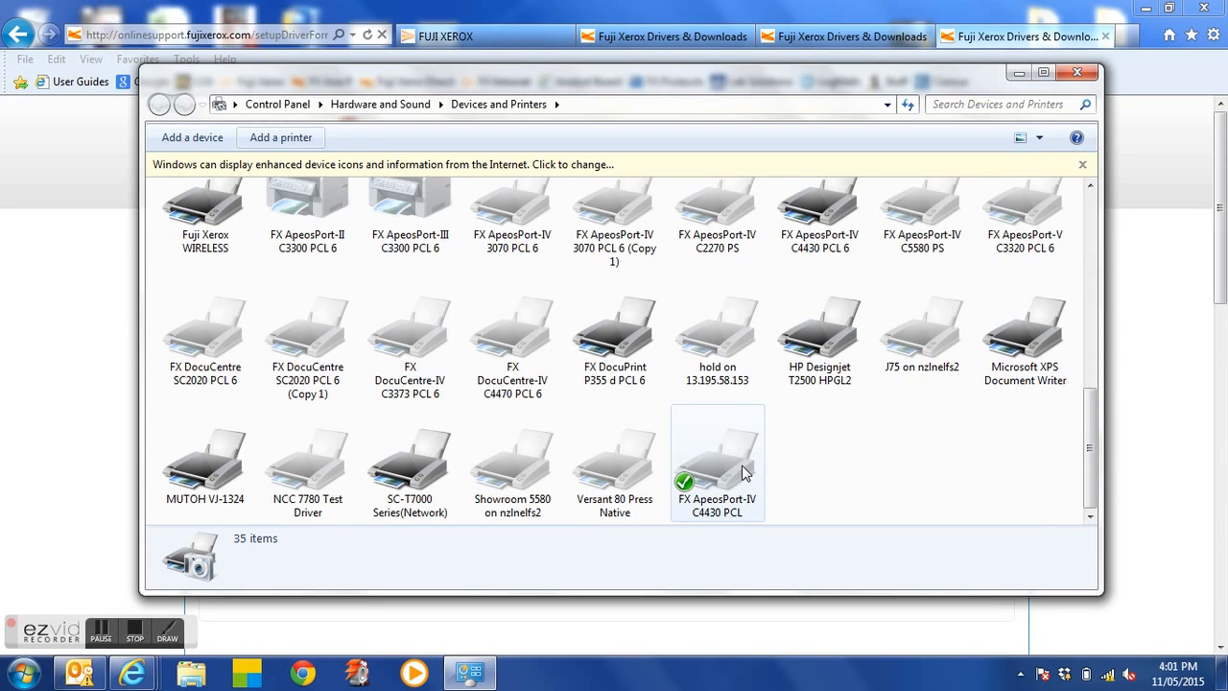
mouse_move(718, 465)
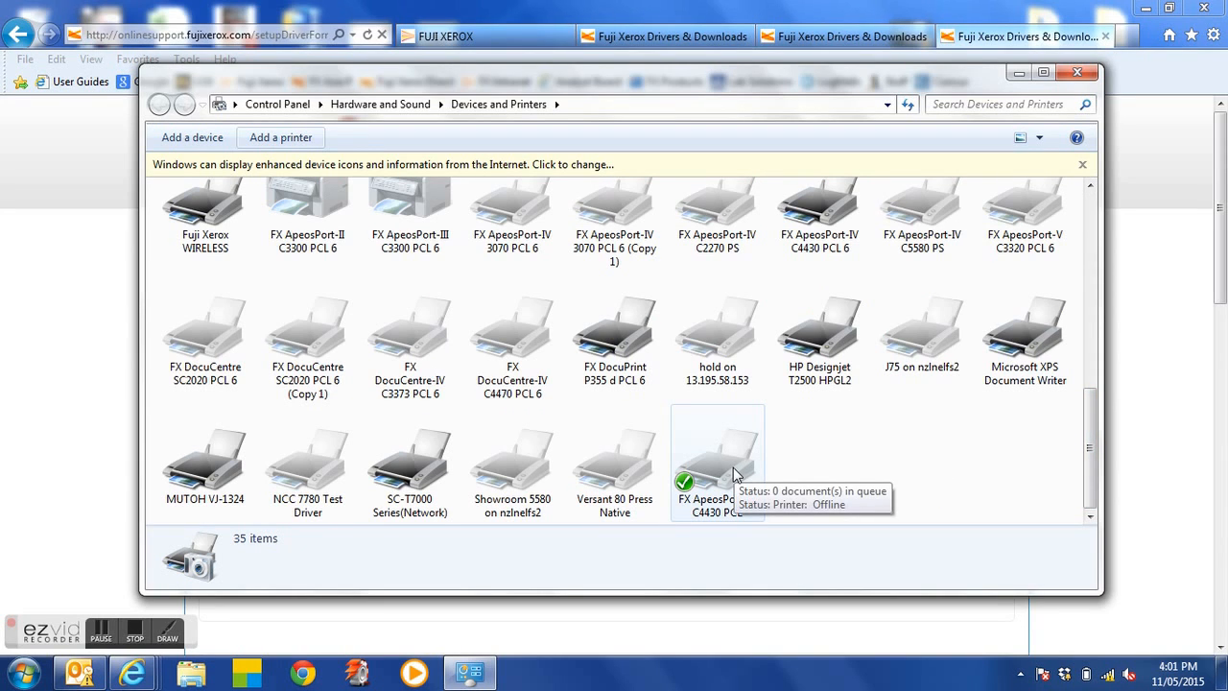
left_click(732, 475)
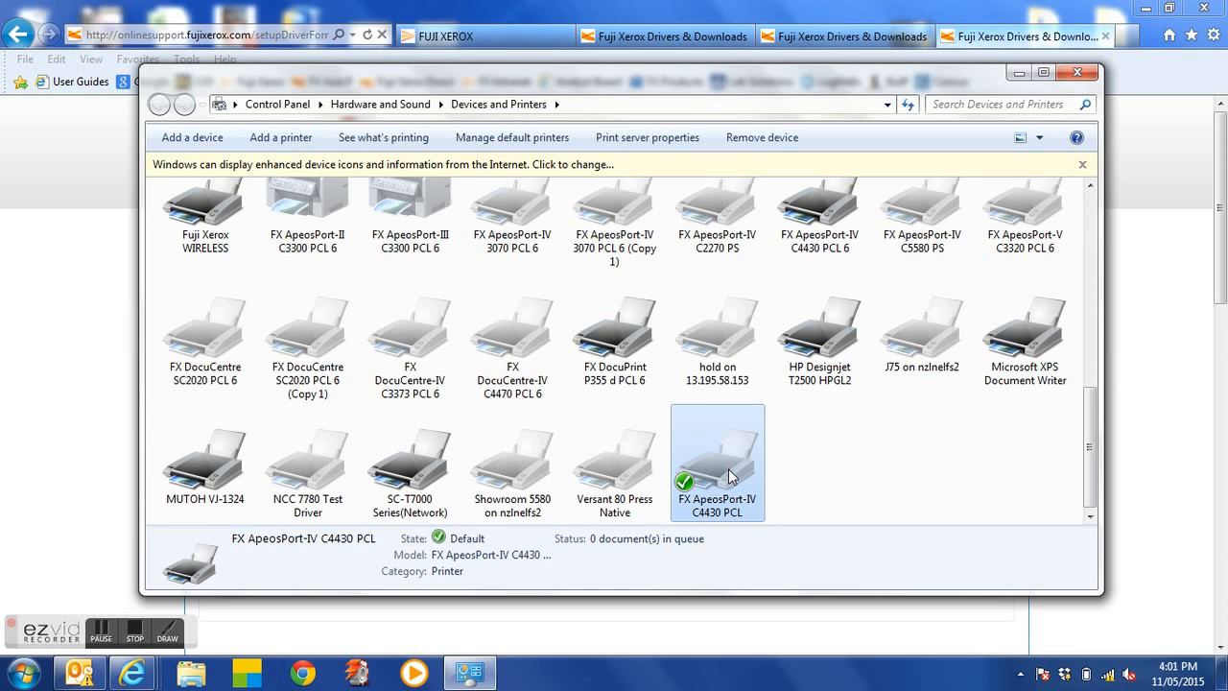
Bring up the new printer's Printer properties at the Configuration tab
right_click(731, 475)
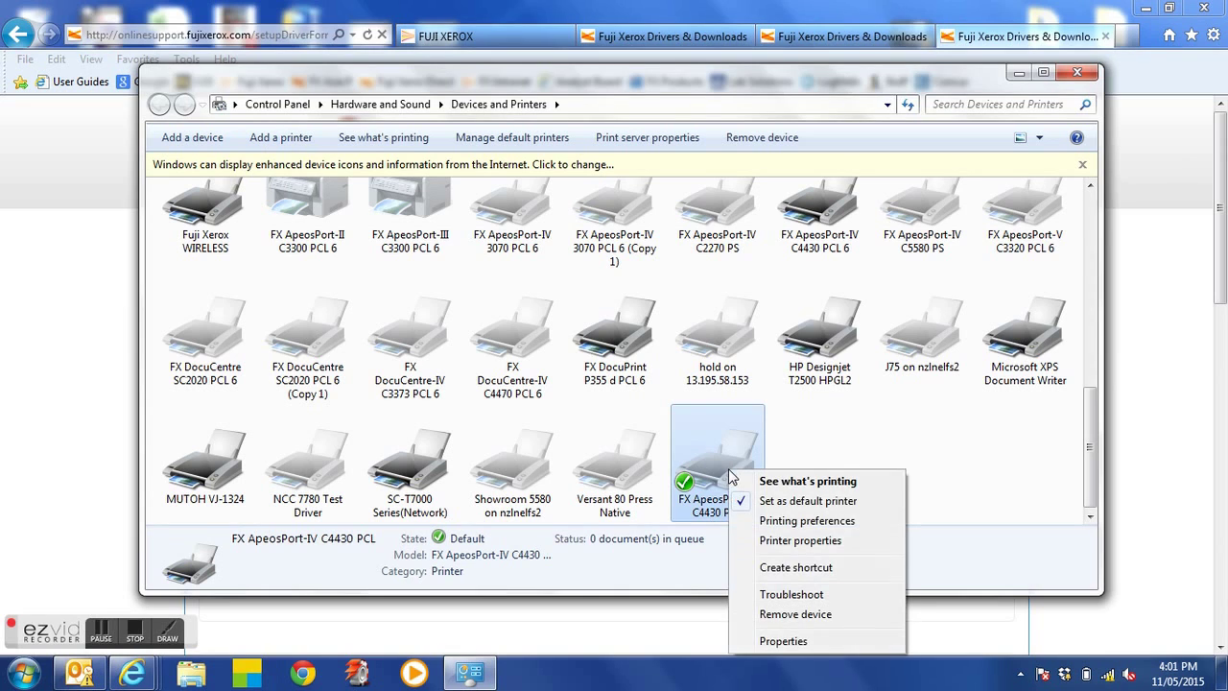
left_click(769, 544)
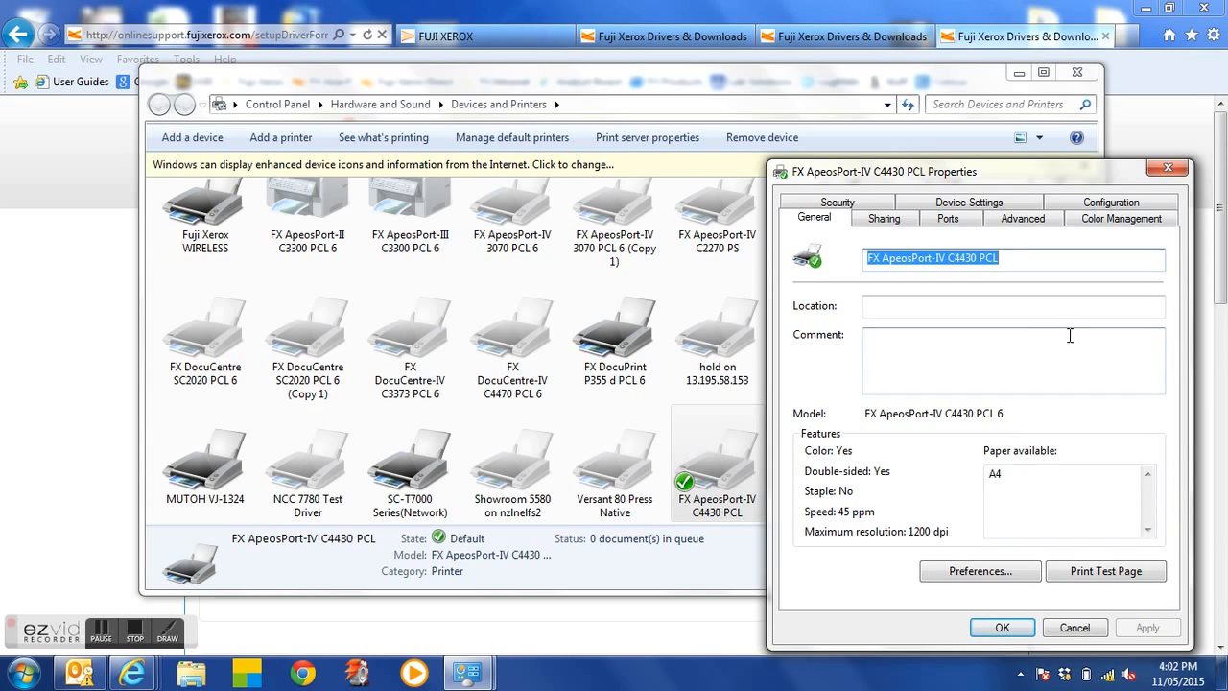
left_click(1110, 202)
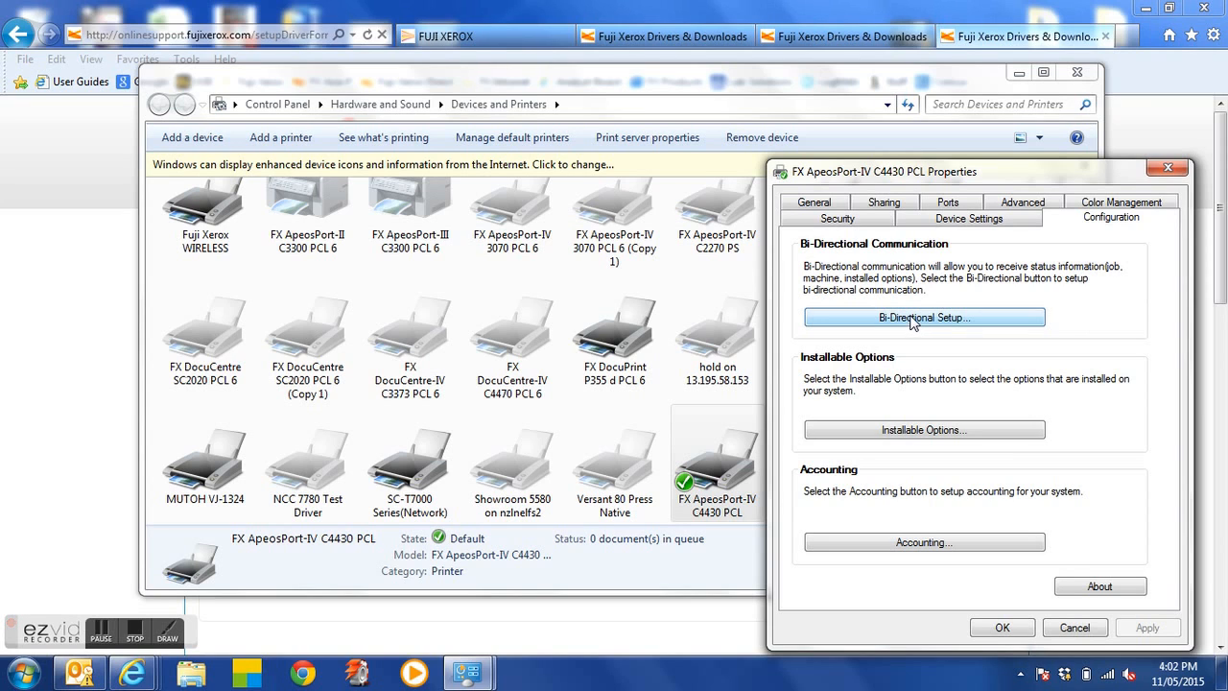
In Bi-Directional Setup, fetch the printer's address 192.168.1.131 automatically and apply it
left_click(913, 323)
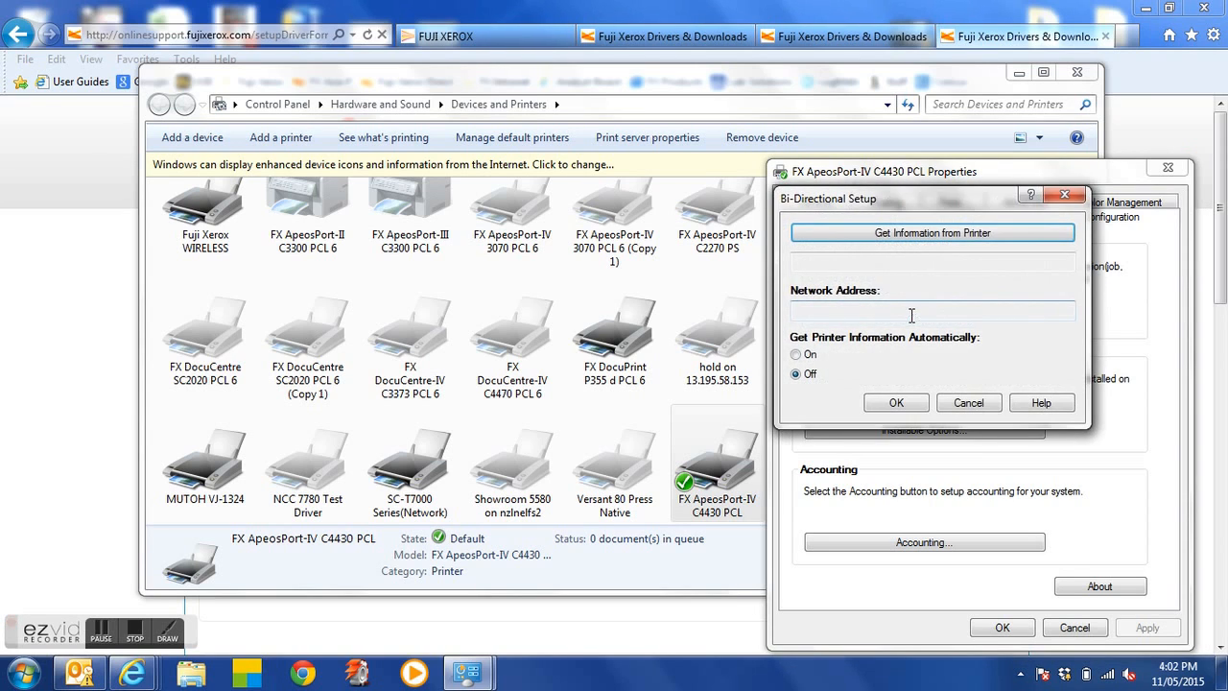
left_click(874, 236)
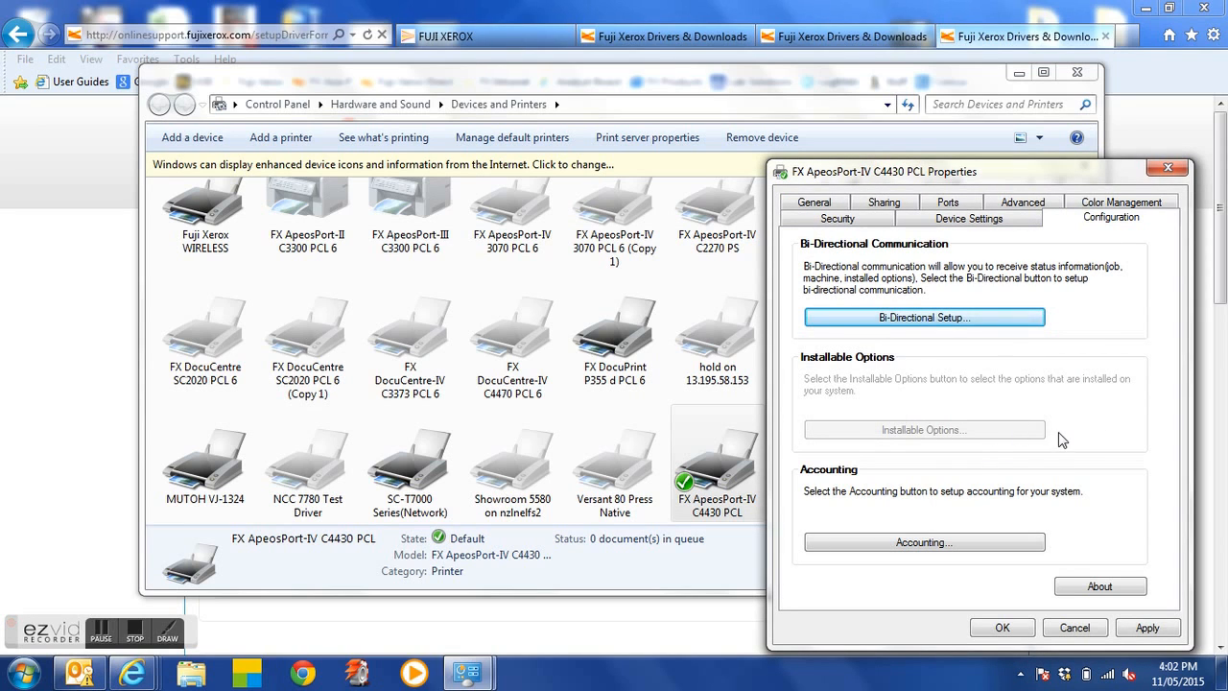
left_click(1147, 628)
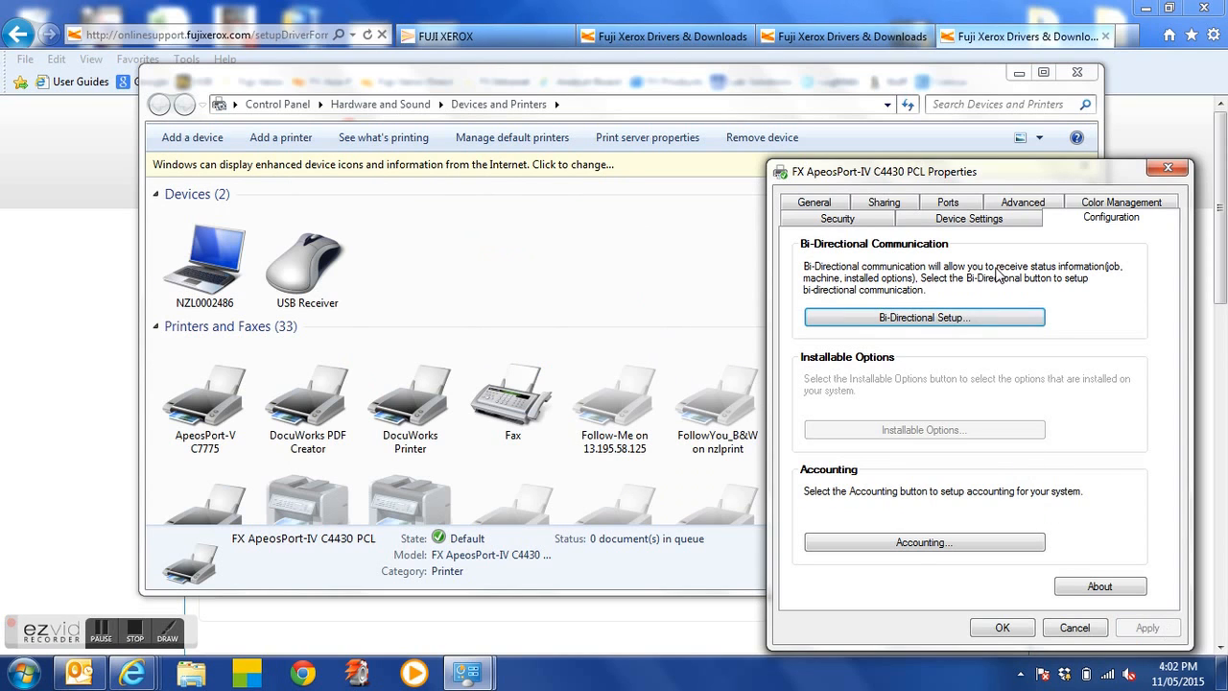
In Advanced > Printing Defaults, set Output Color to Black and White and apply it
left_click(1023, 202)
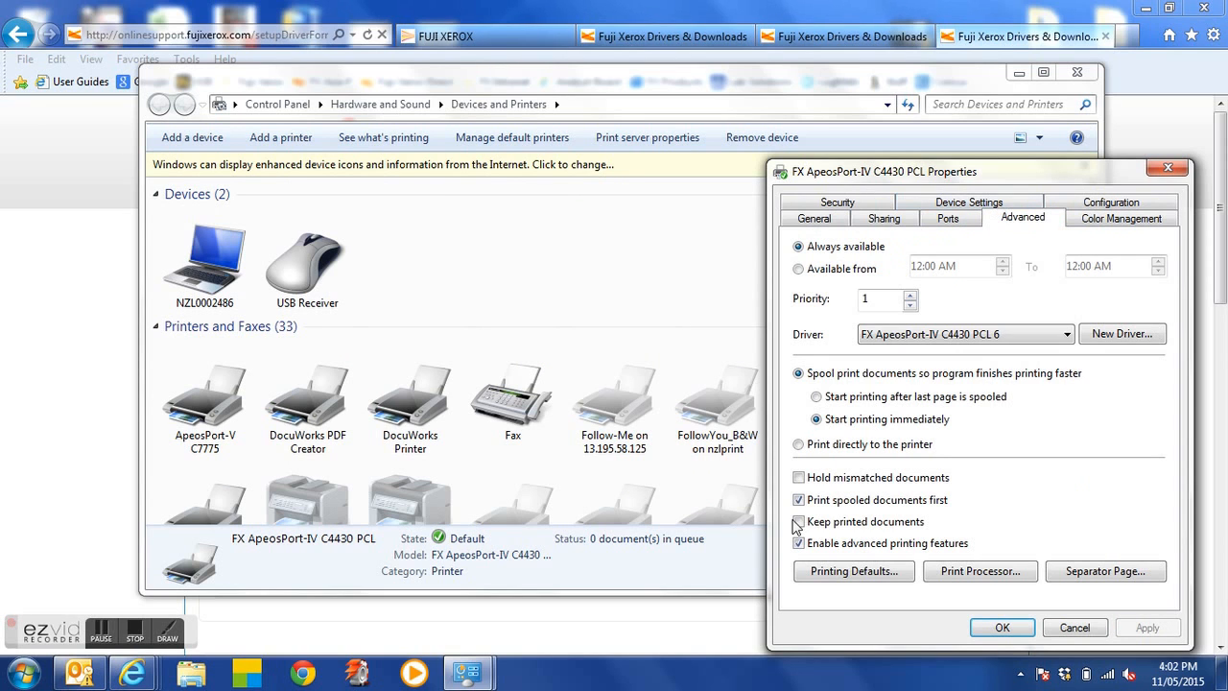
left_click(843, 573)
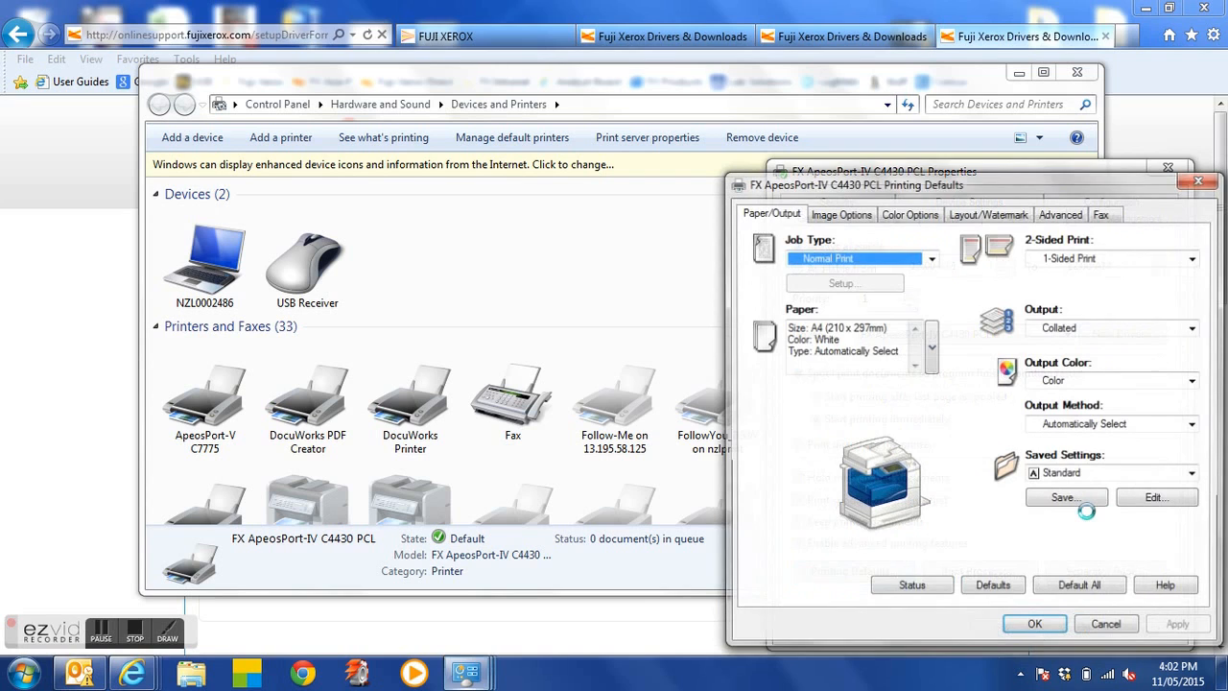
left_click(1080, 381)
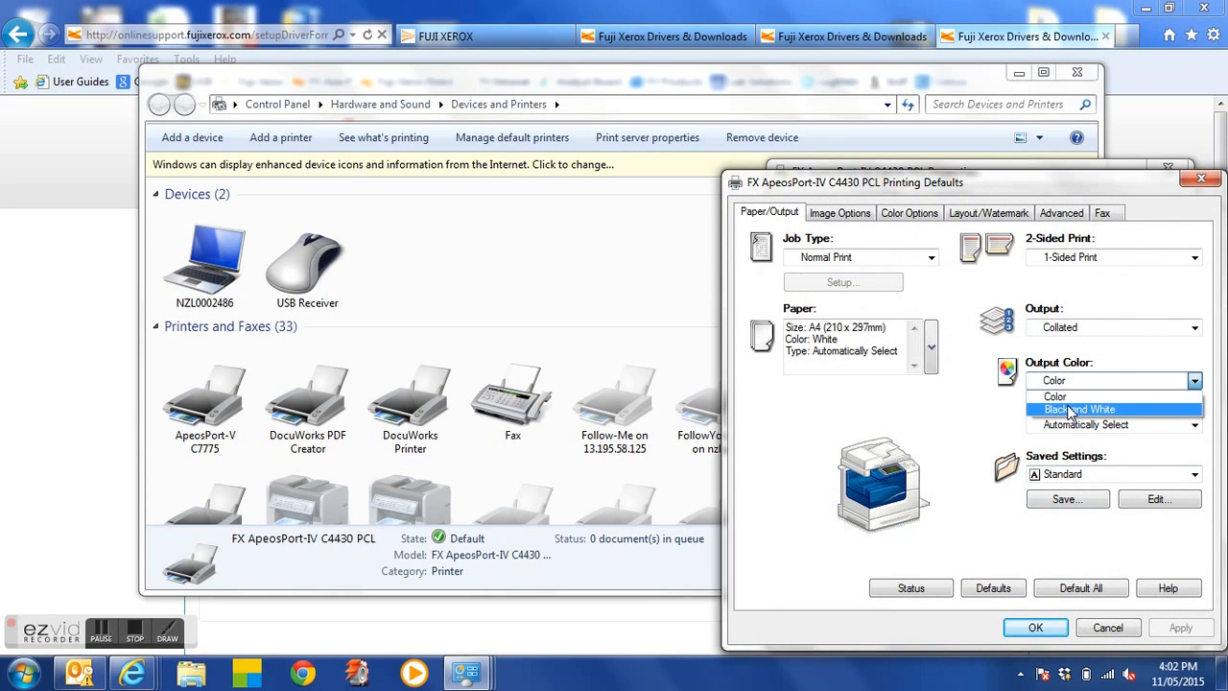
left_click(1070, 410)
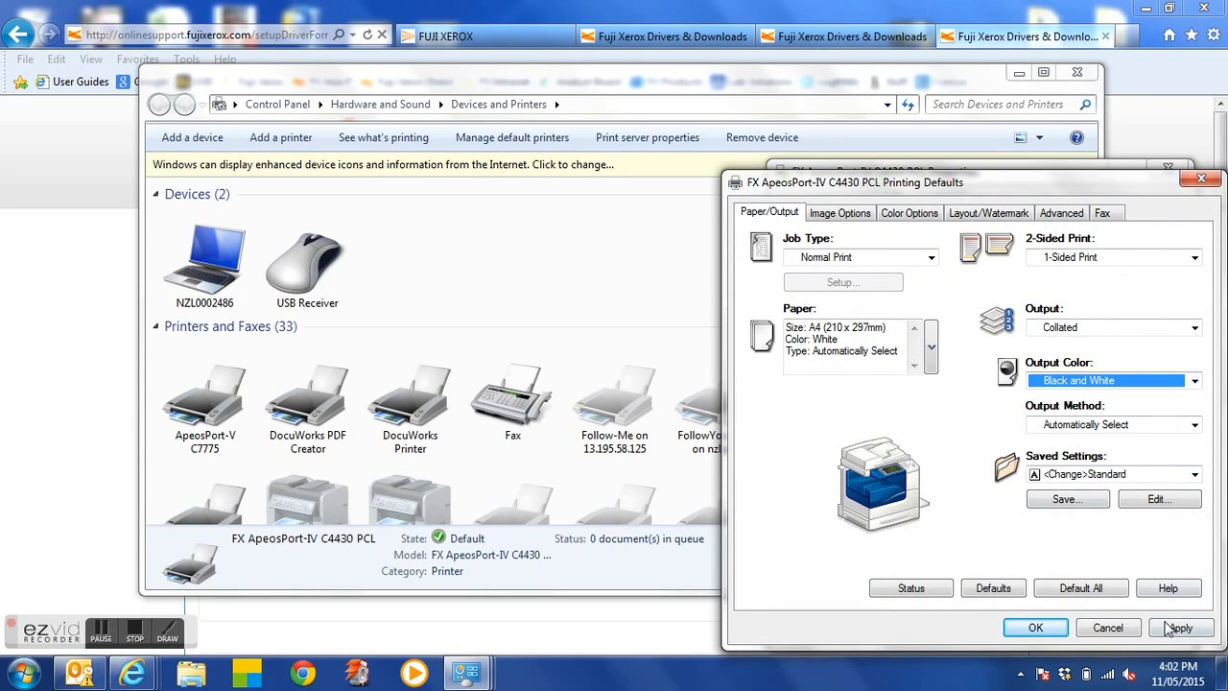
left_click(1179, 627)
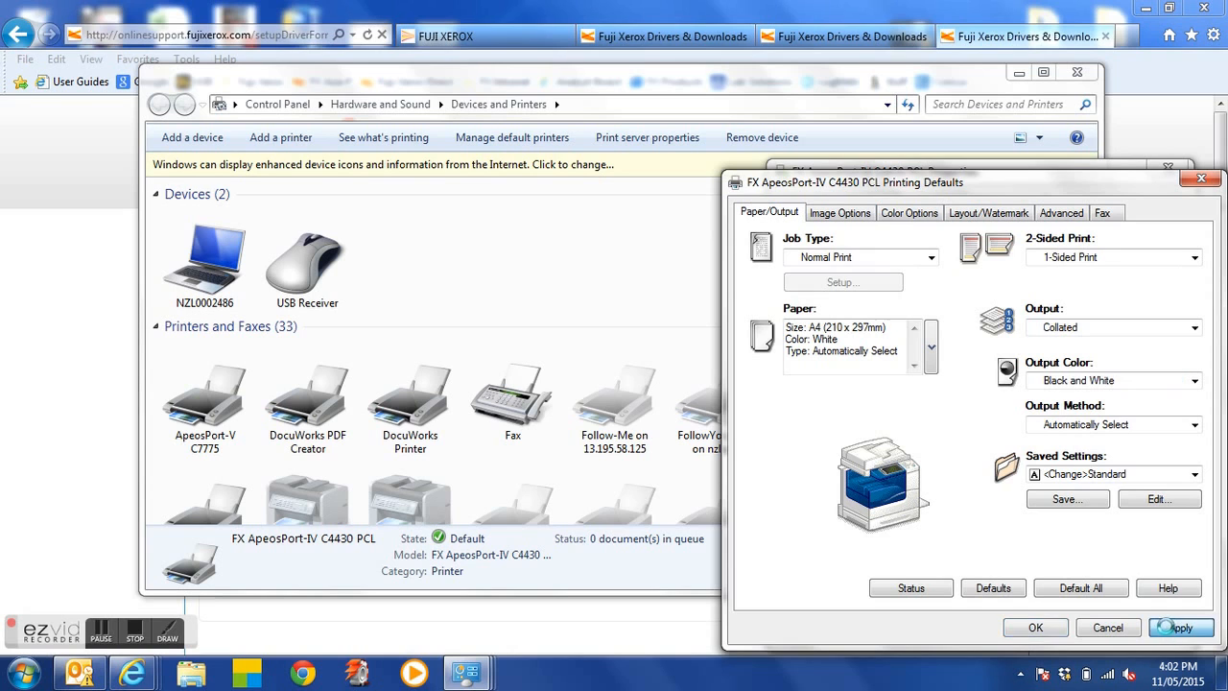
left_click(1037, 628)
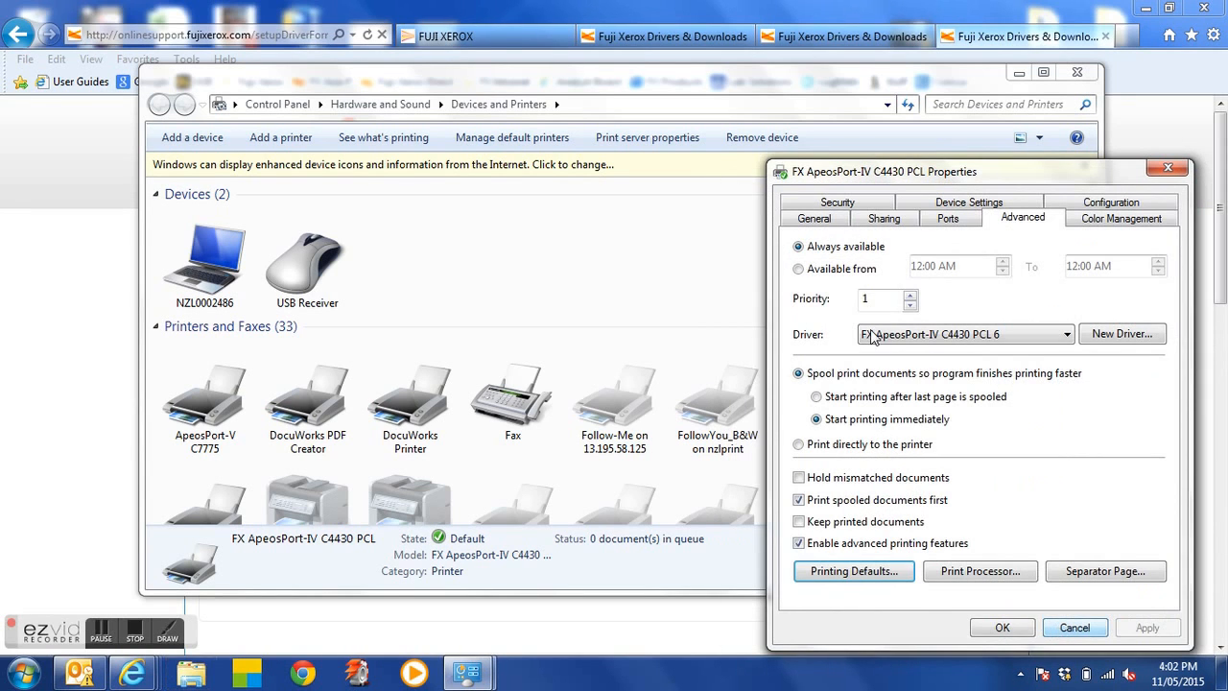
From the General tab, print a test page and dismiss its confirmation
left_click(814, 218)
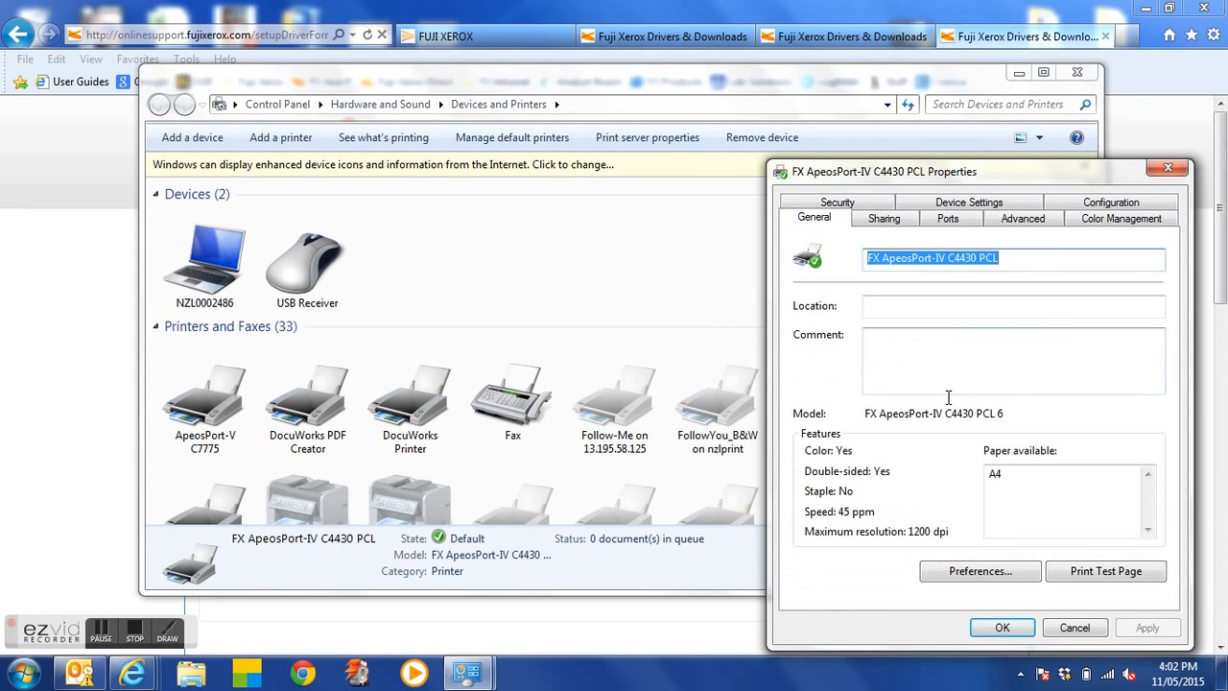
left_click(1099, 579)
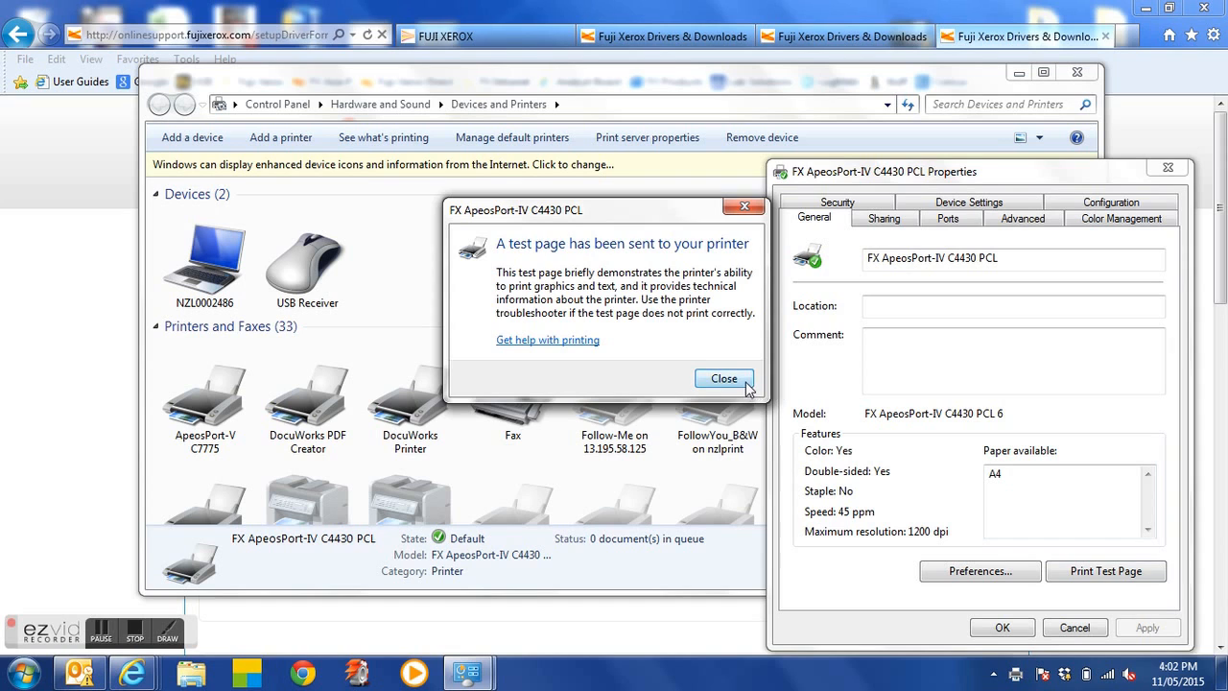
left_click(724, 379)
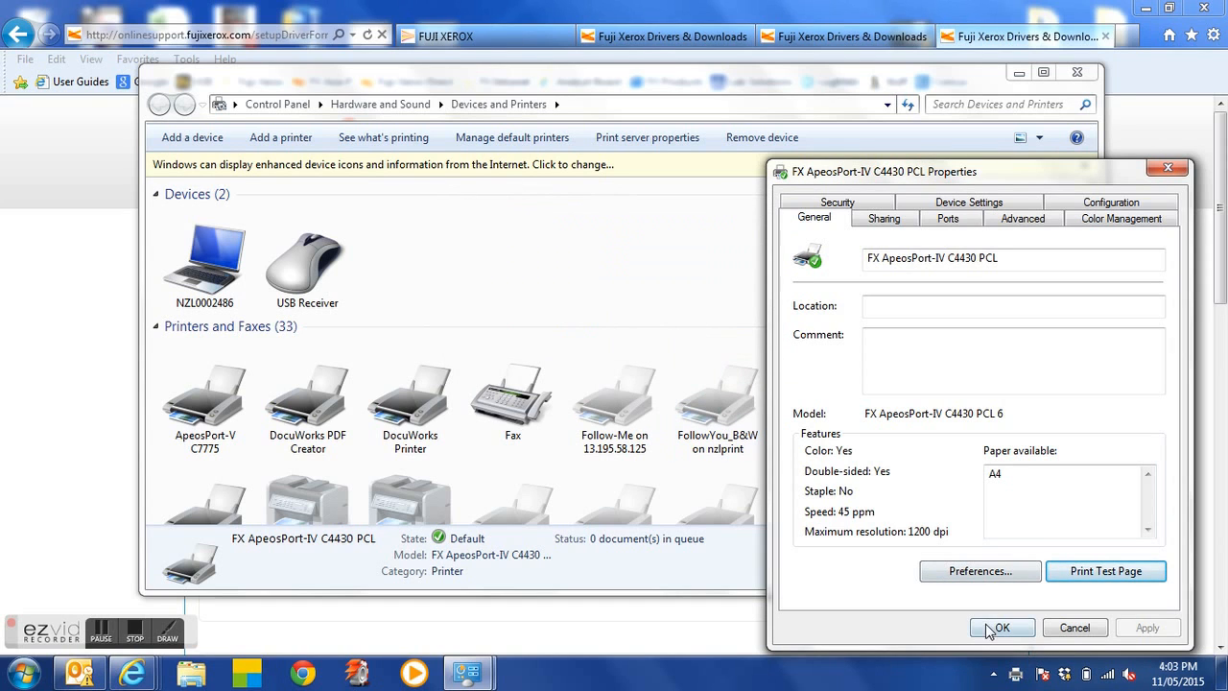